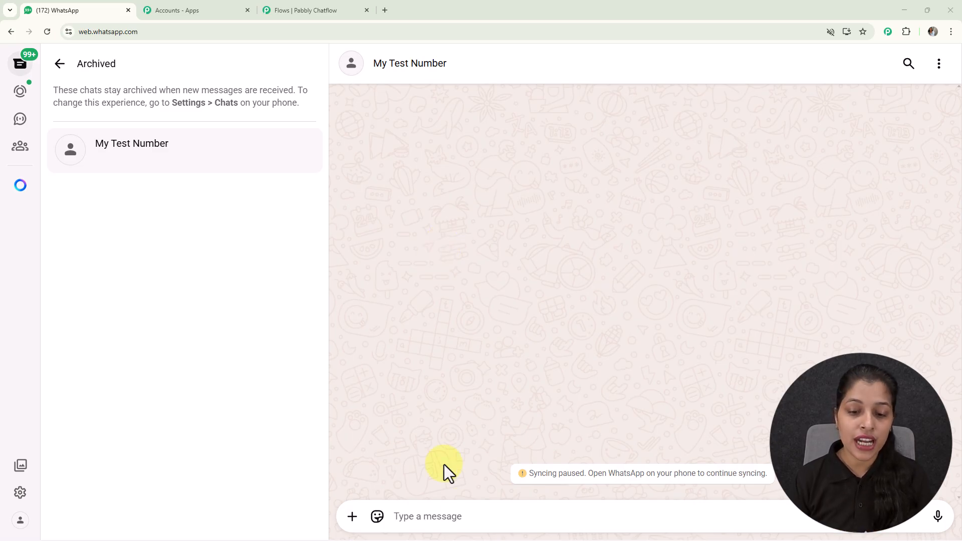
- Send the message "Hello" in the My Test Number chat to start the chatbot
click(459, 514)
text(H)
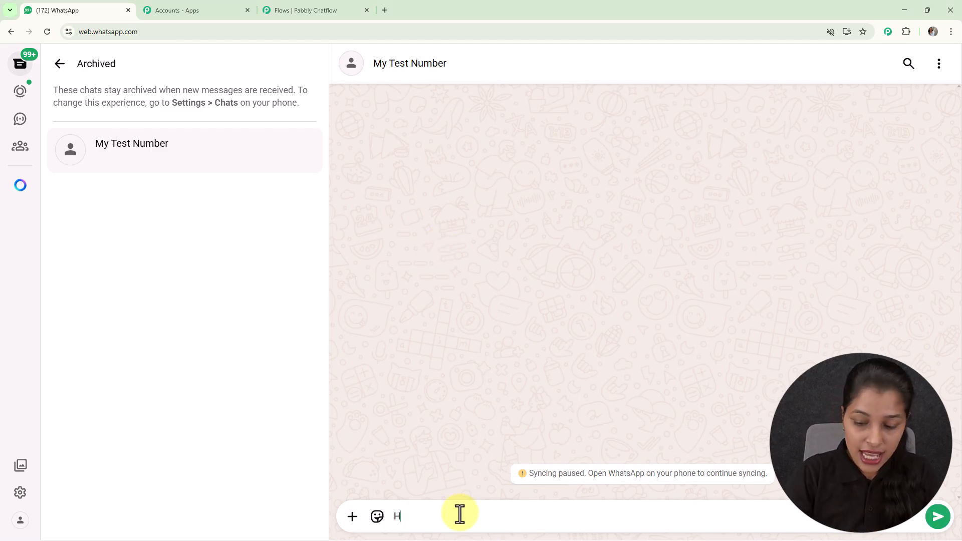
text(ello)
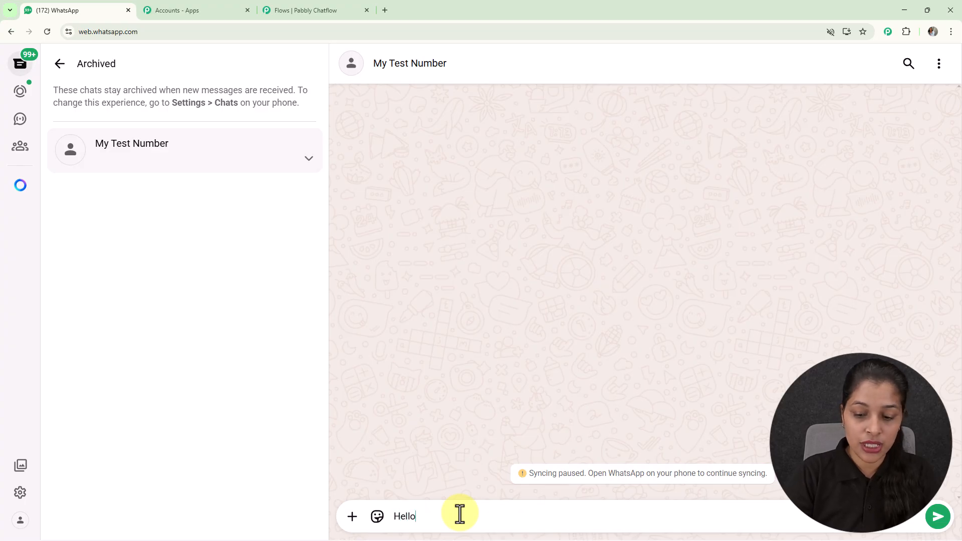
key(Return)
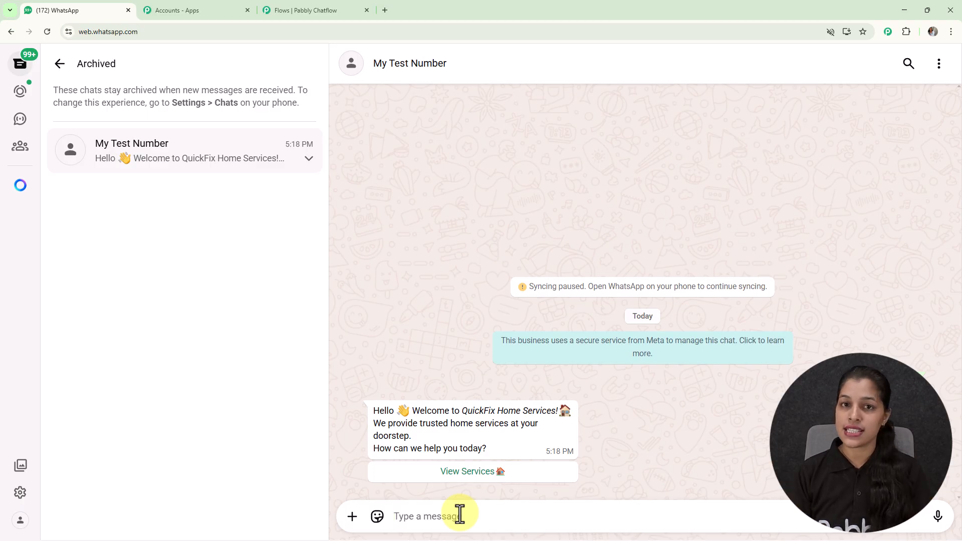
- Request the chatbot's services with View Services and submit Home Cleaning from the service list
mouse_move(364, 411)
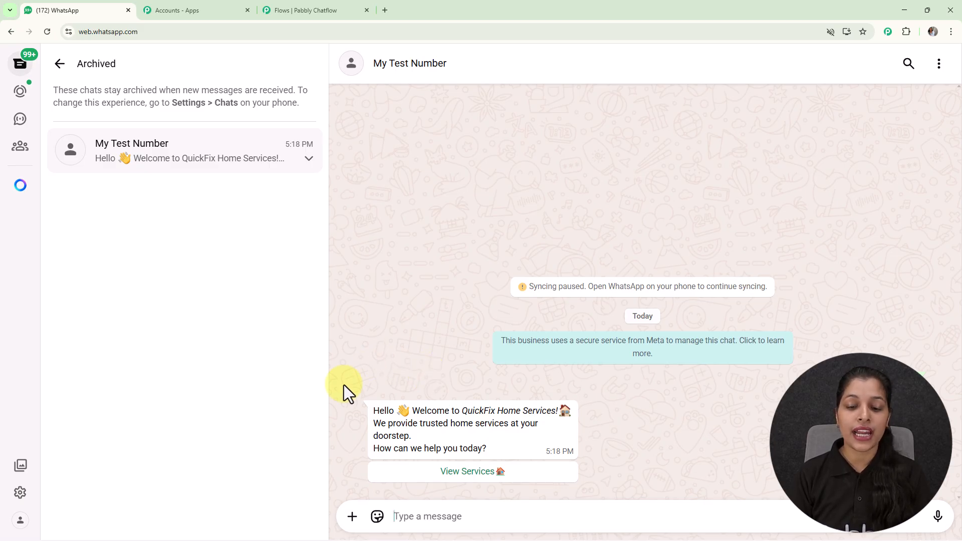
click(461, 472)
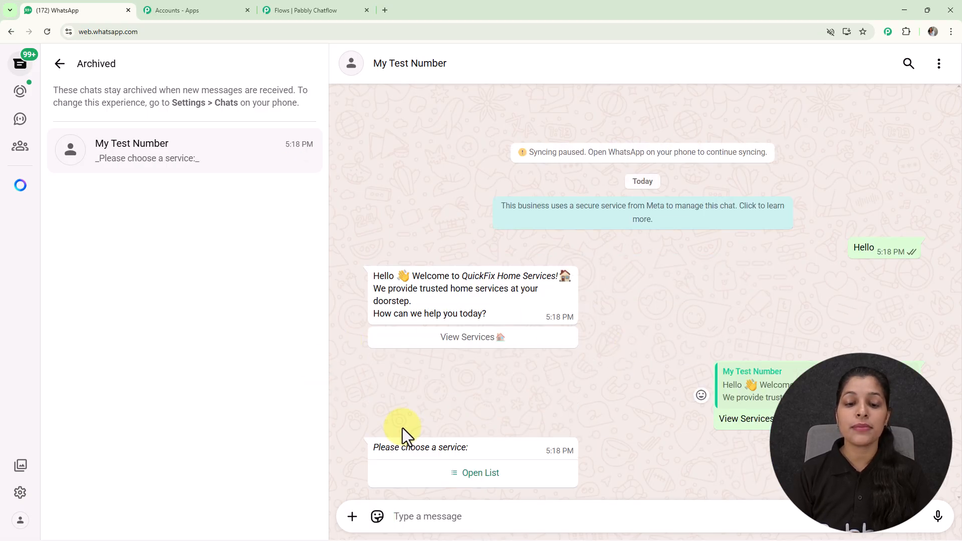
click(467, 480)
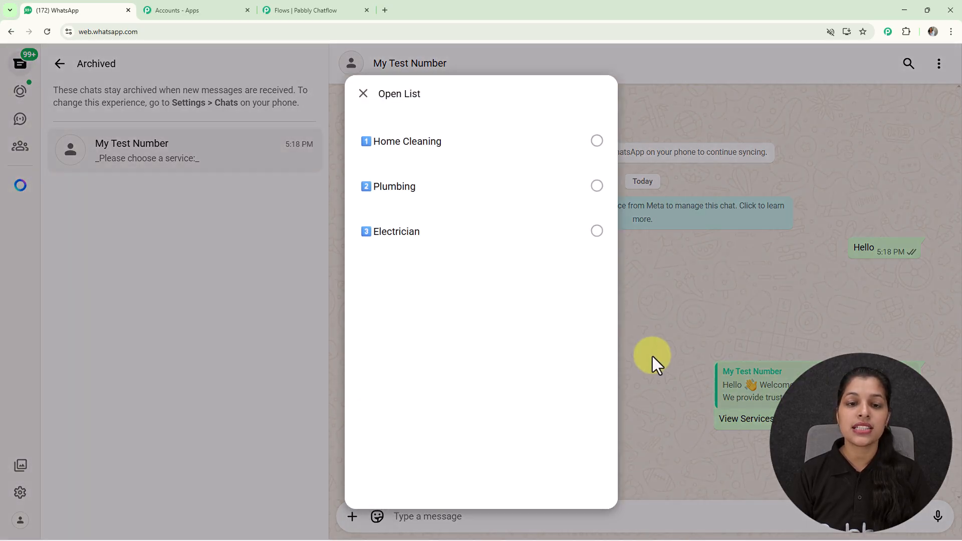
click(452, 159)
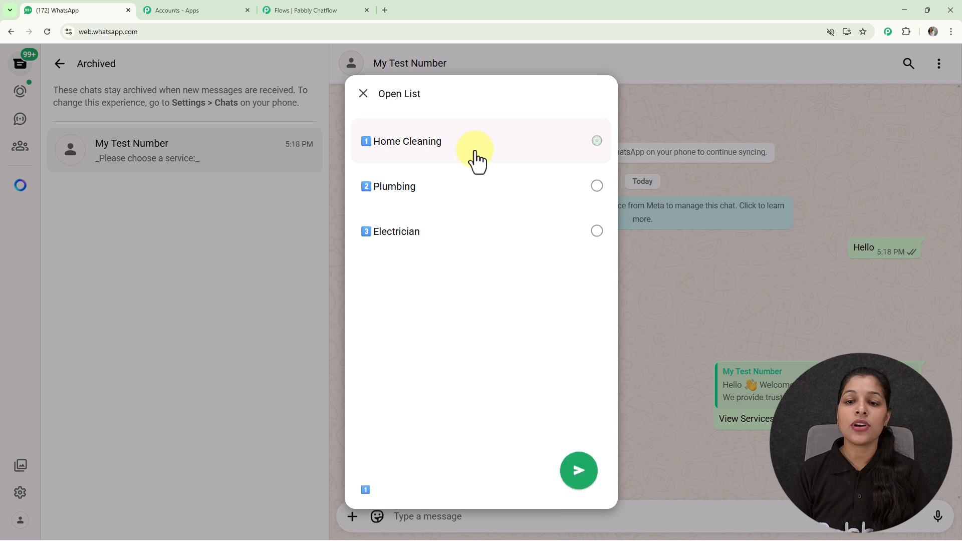
click(581, 472)
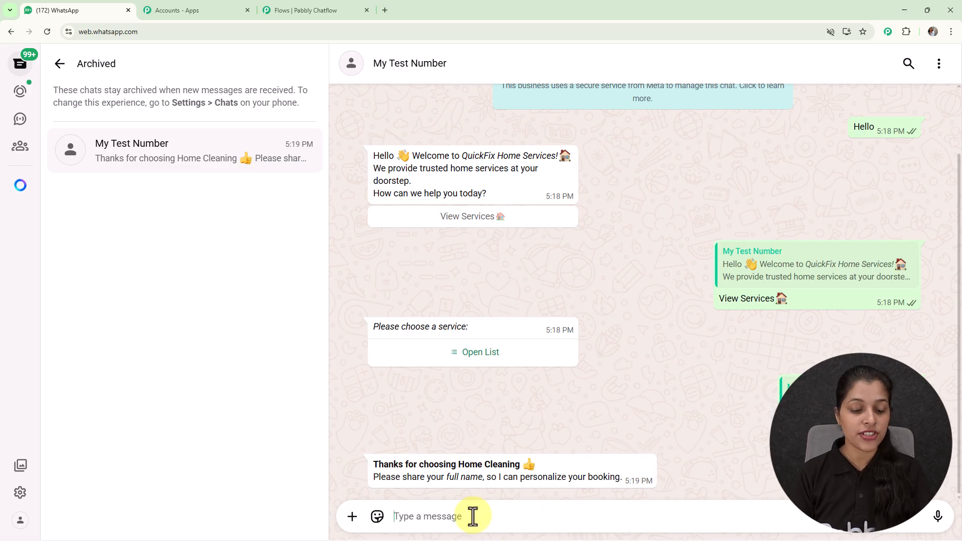
- Answer the chatbot's booking questions with the customer's full name and address, each as a separate message
text(Demo)
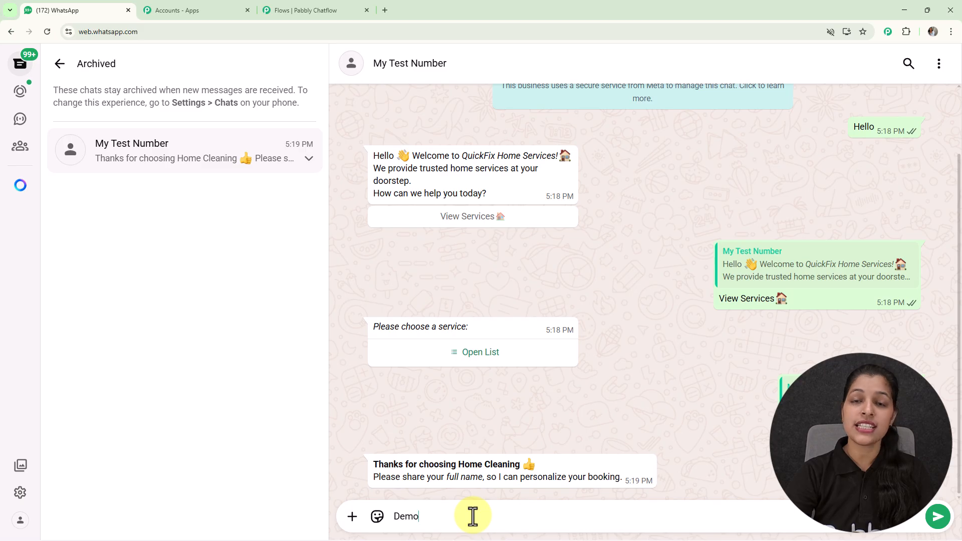
text( User)
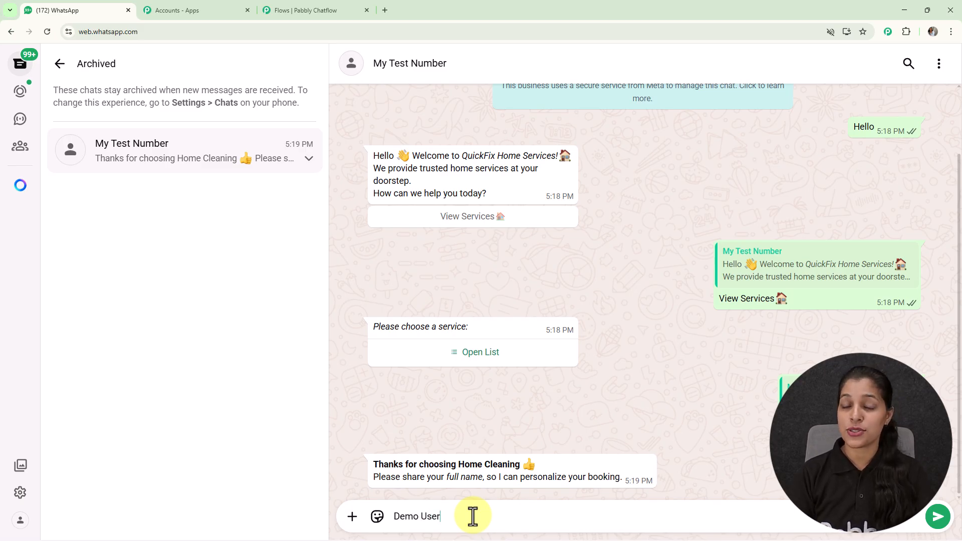
key(Return)
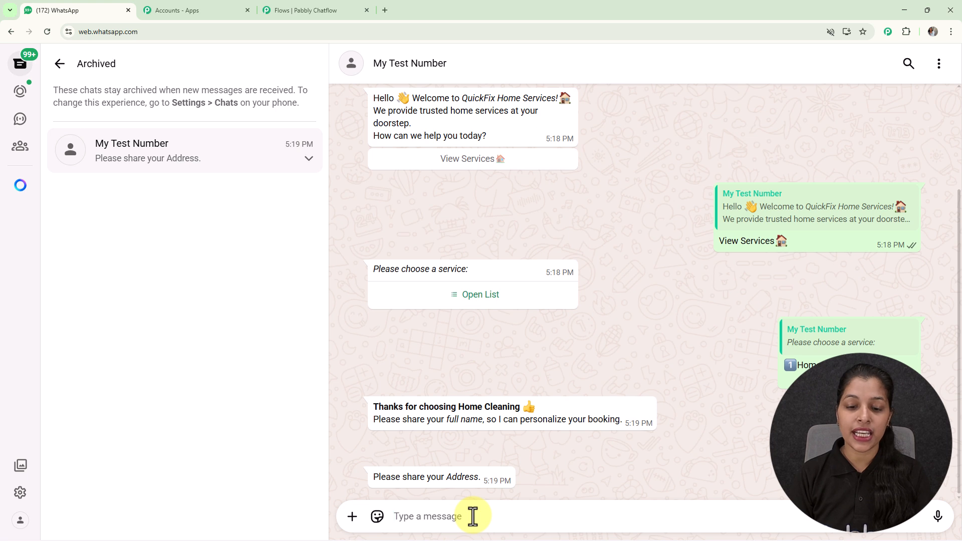
text(Bhop)
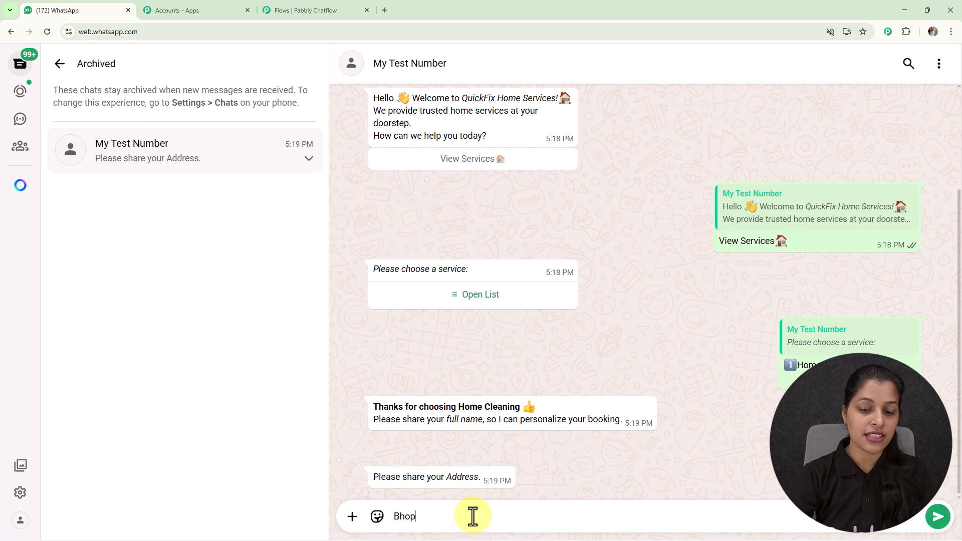
text(a)
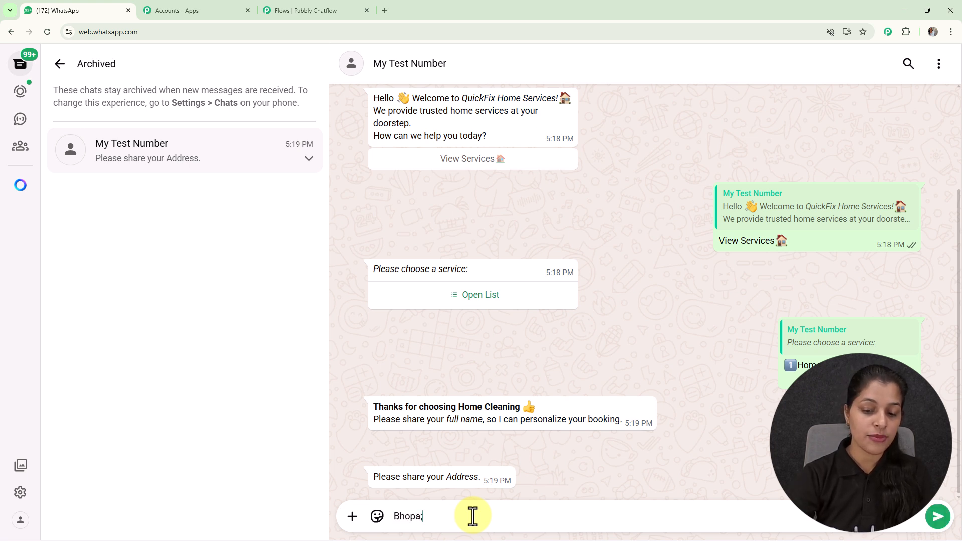
text(l)
key(Return)
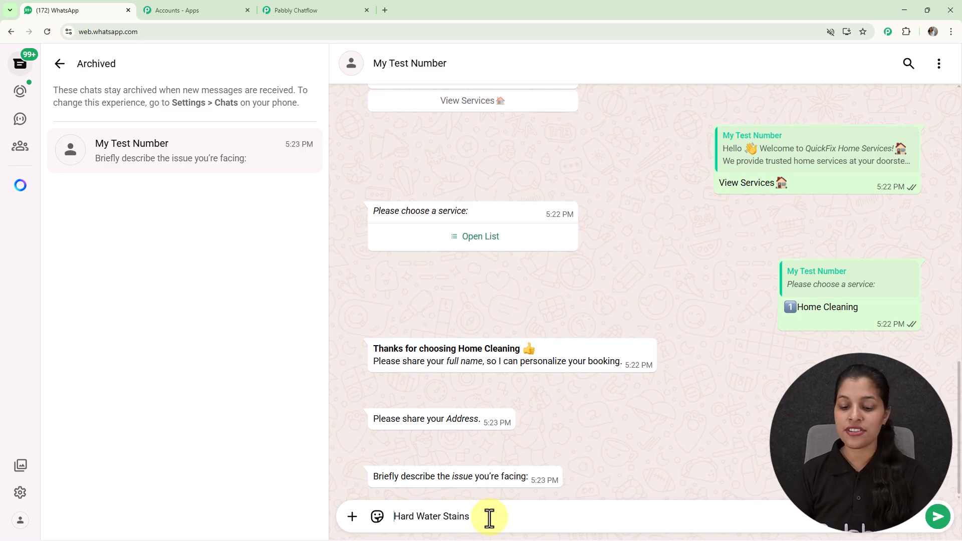
- Send "Hard Water Stains" as the issue and 12-01-2026 as the preferred date
key(Return)
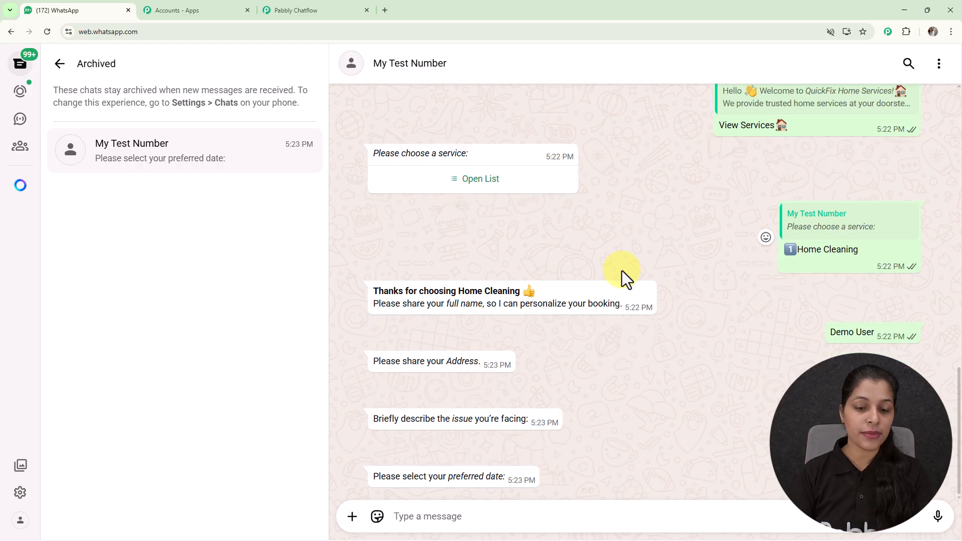
text(12)
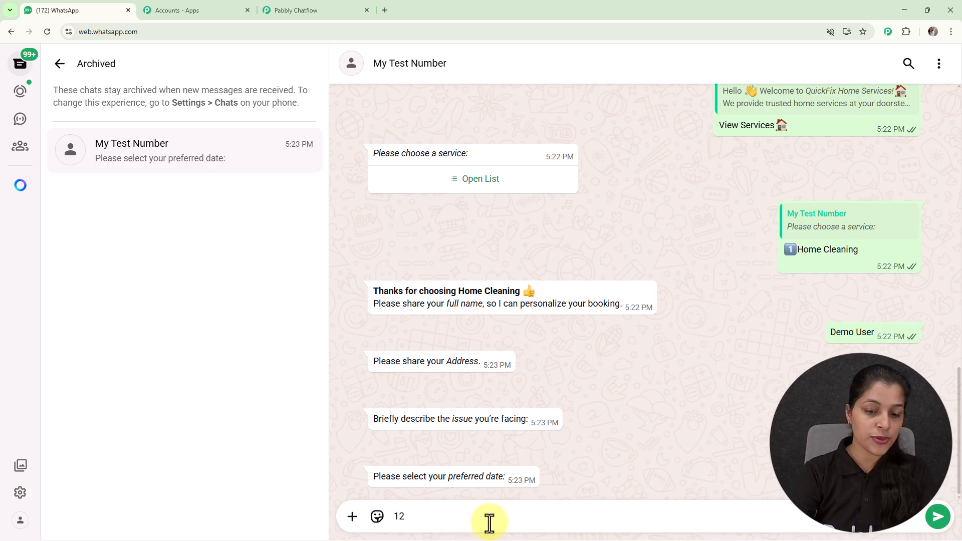
text(-01)
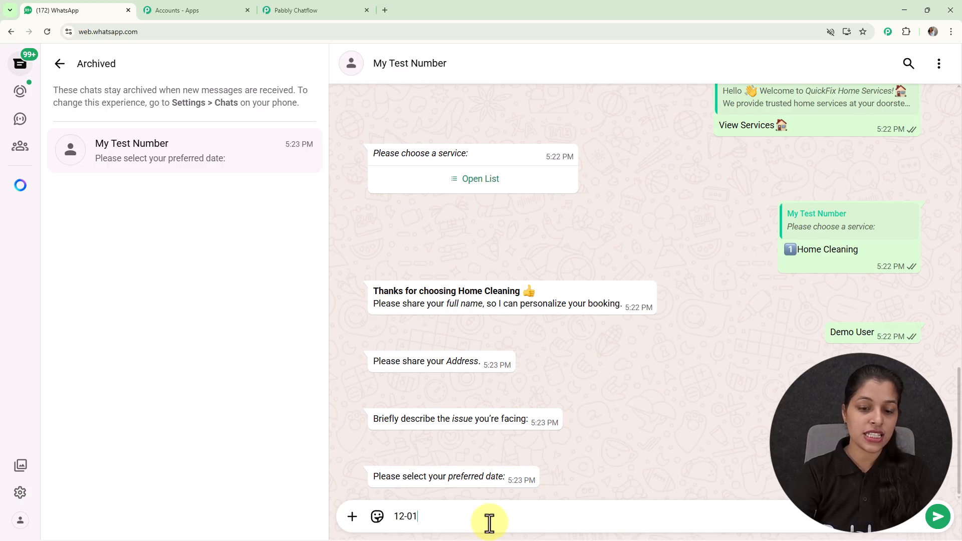
text(-2026)
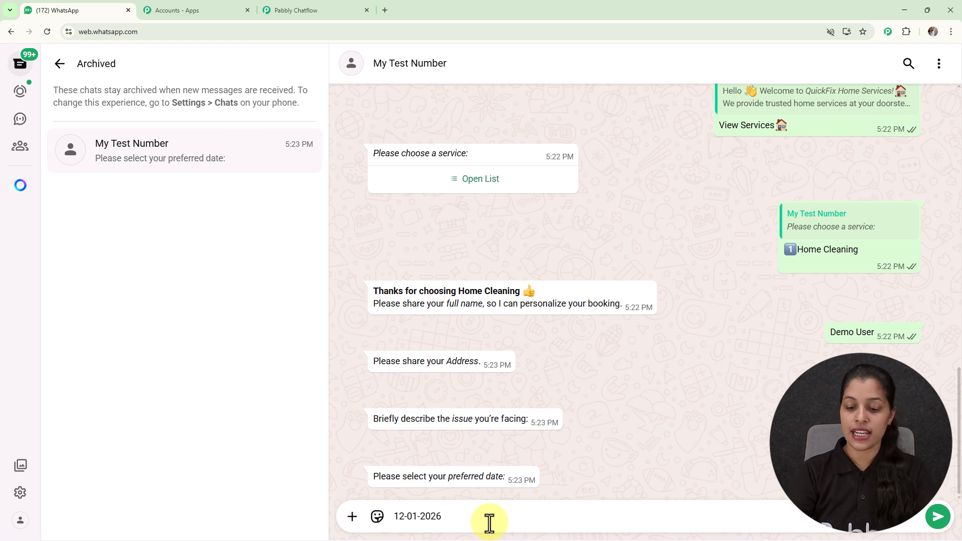
key(Return)
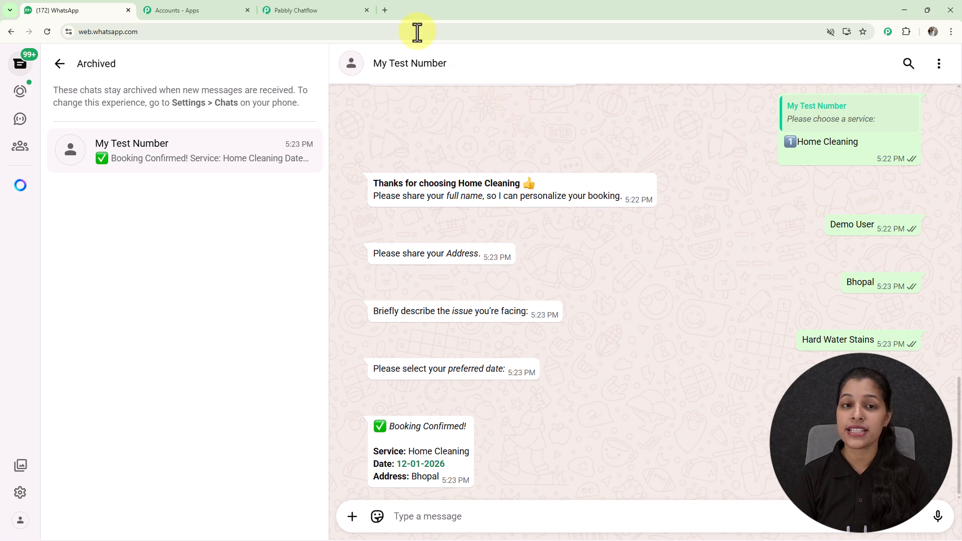
- Open the pabbly.com/chatflow website in a new browser tab and sign in to access Pabbly Chatflow
click(387, 14)
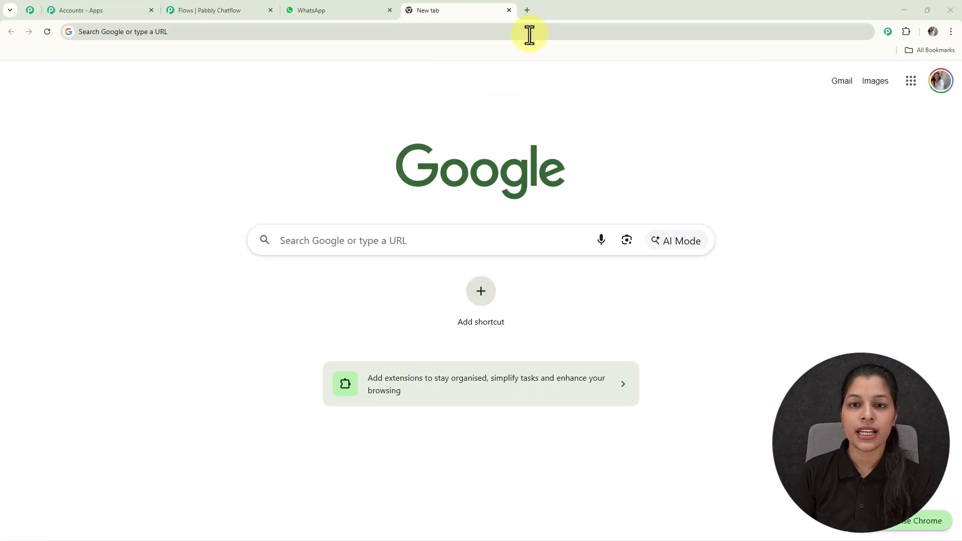
click(528, 33)
text(p)
key(Return)
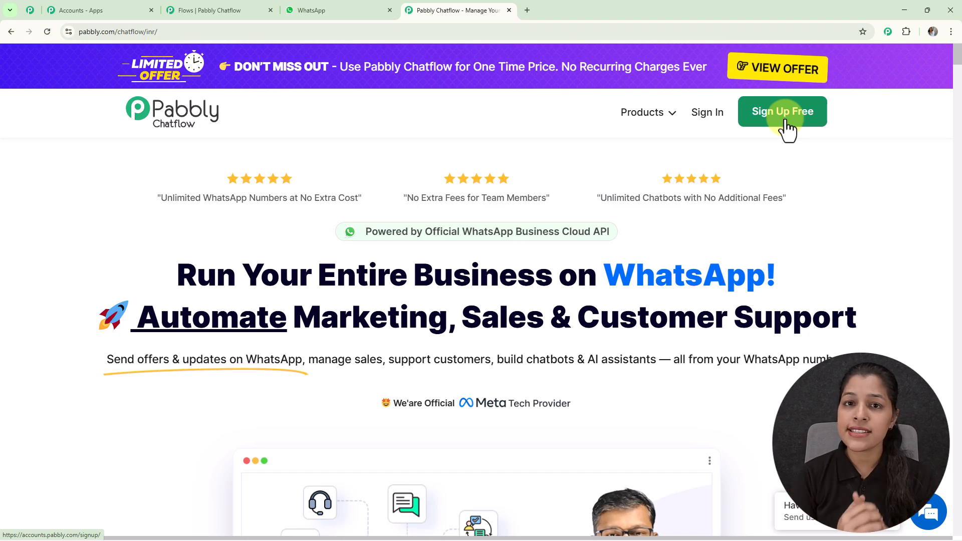
click(709, 116)
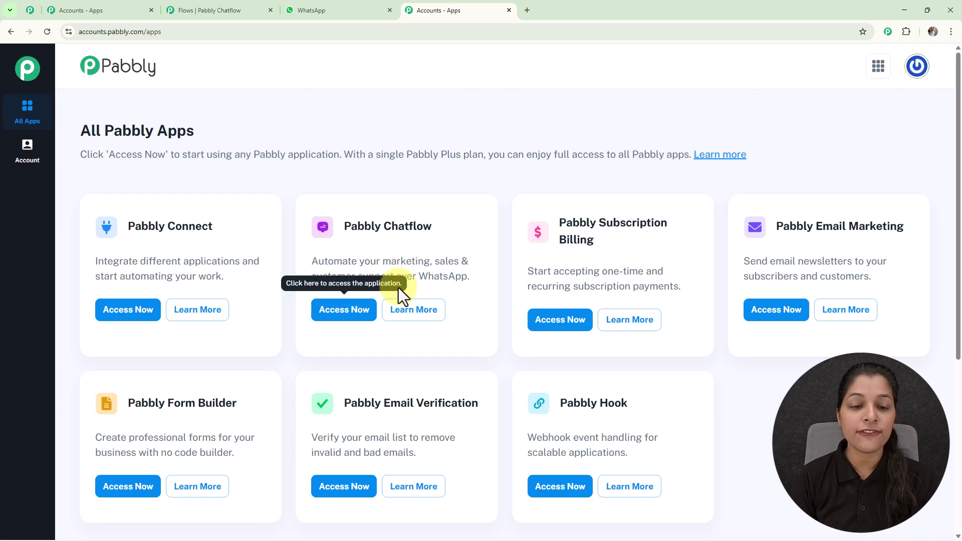
click(351, 319)
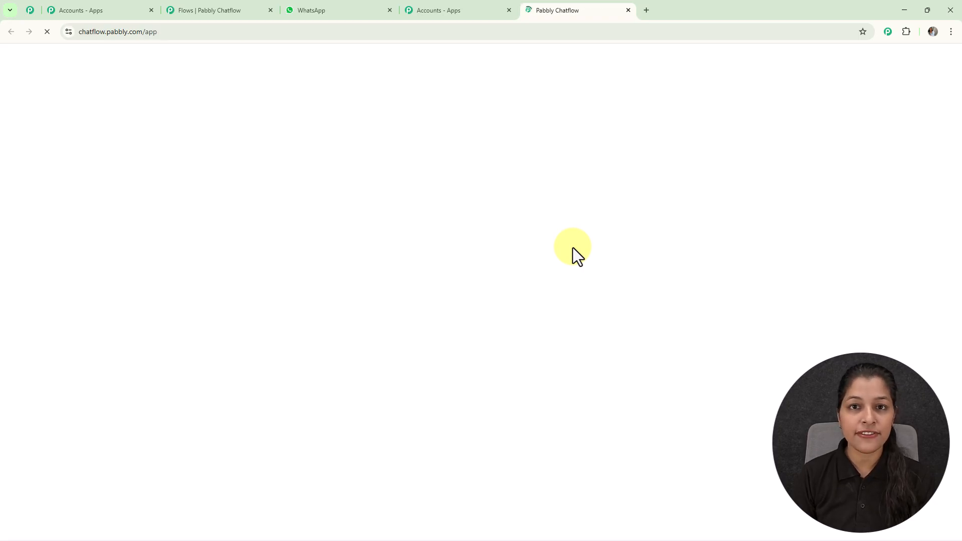
- Review the dashboard's connected WhatsApp numbers and the connection options for adding a WhatsApp number
scroll(573, 247, down, 3)
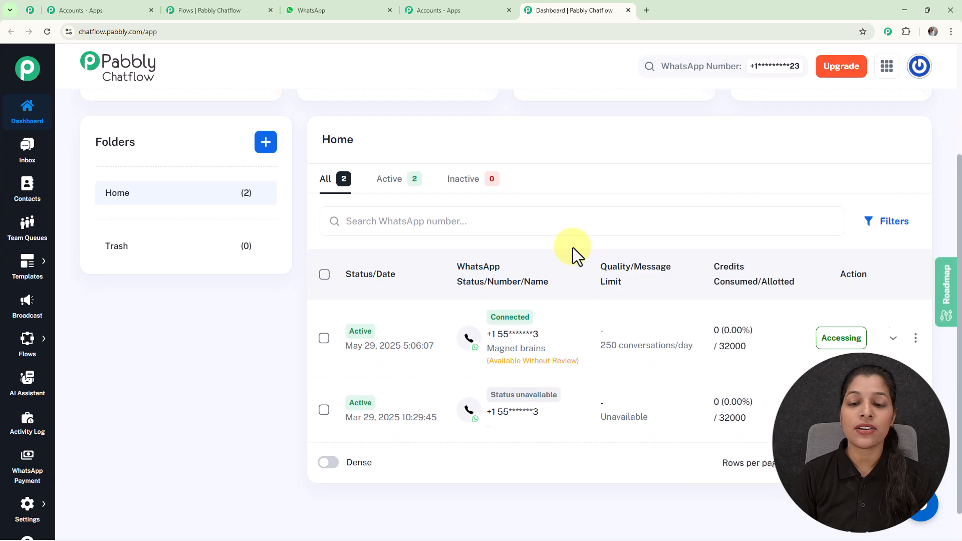
scroll(573, 248, down, 1)
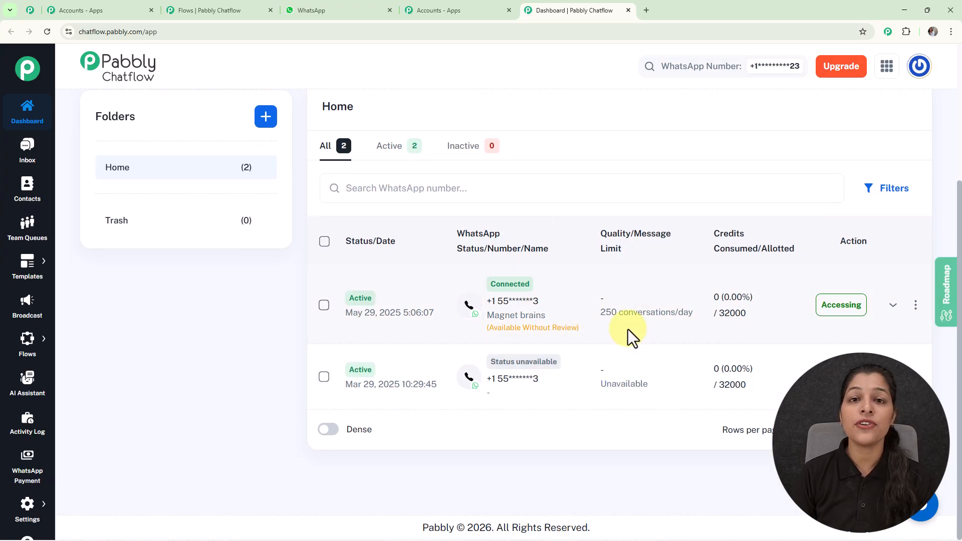
scroll(627, 329, up, 4)
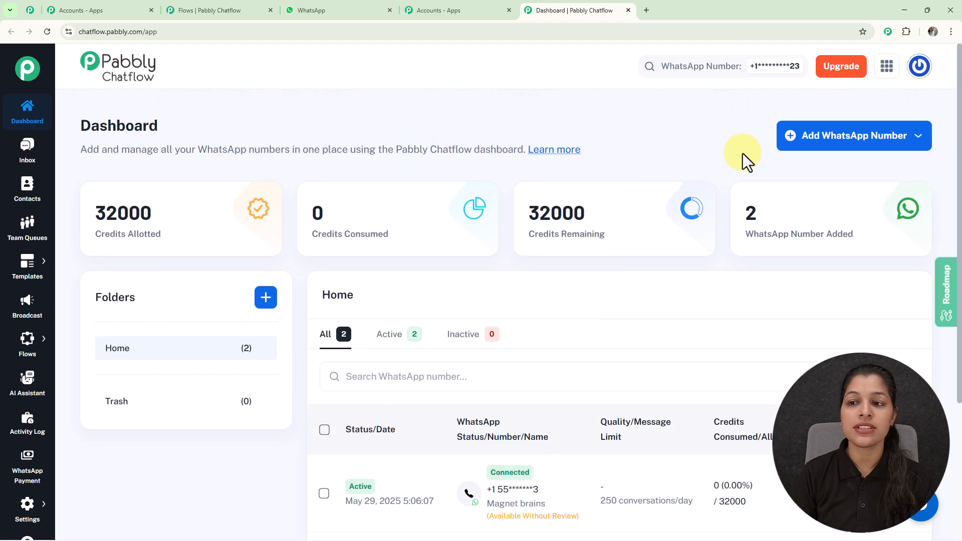
click(821, 135)
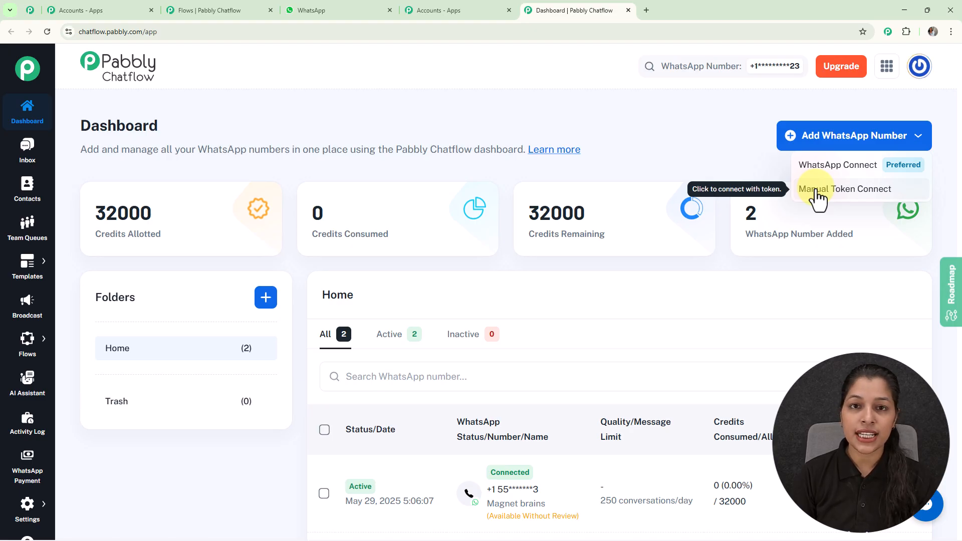
click(701, 145)
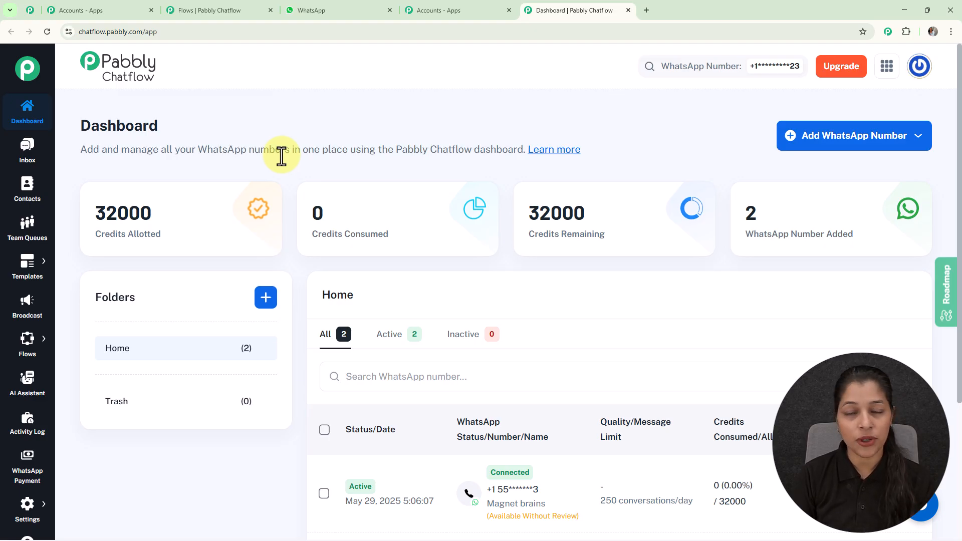
- Add a new flow in the Flow Builder and name it "End-to-End Business Automation Using WhatsApp Chatbot"
mouse_move(32, 340)
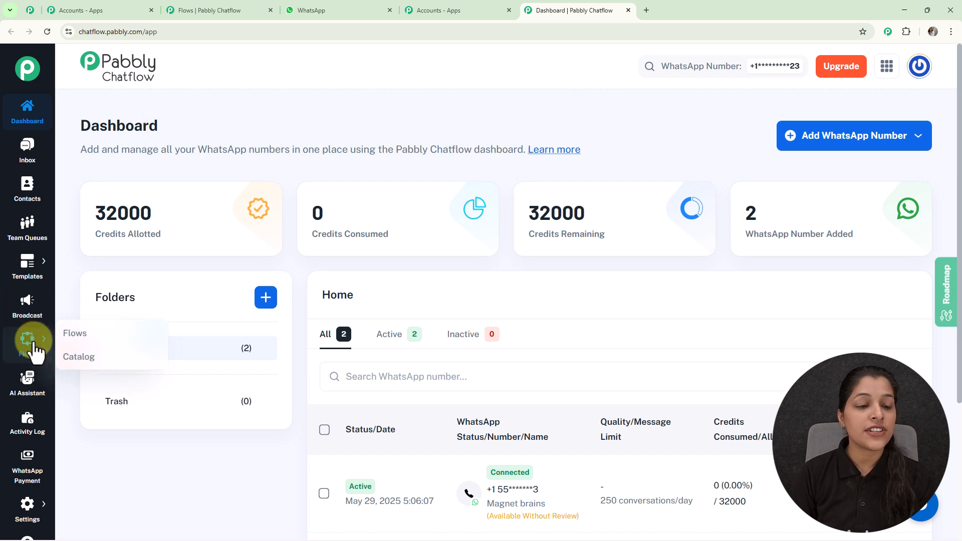
click(75, 343)
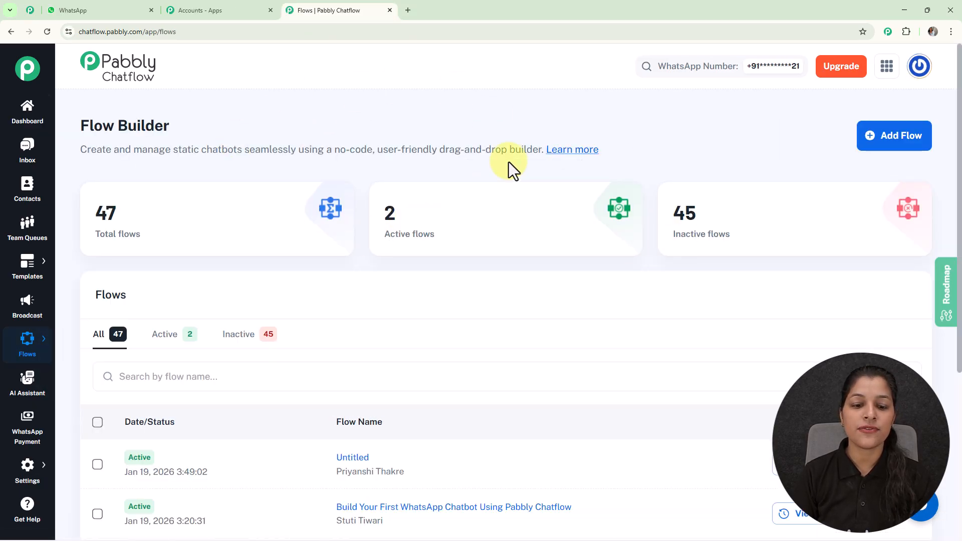
scroll(509, 162, down, 5)
scroll(530, 211, up, 5)
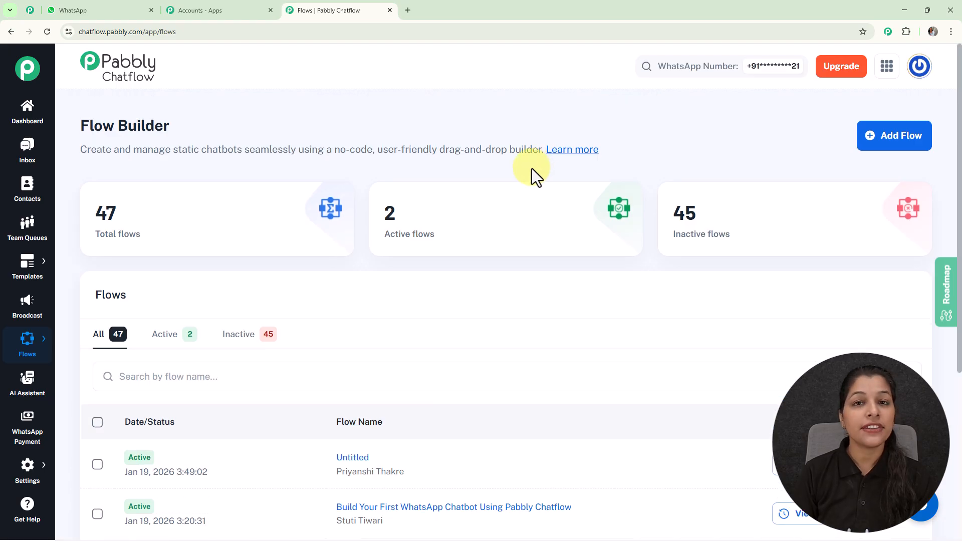
click(879, 144)
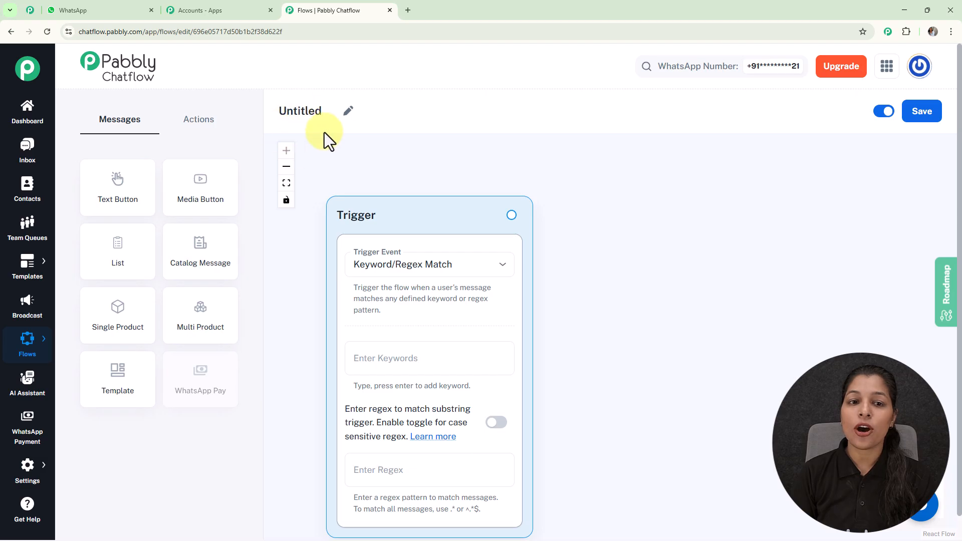
click(350, 113)
drag(350, 112, 277, 114)
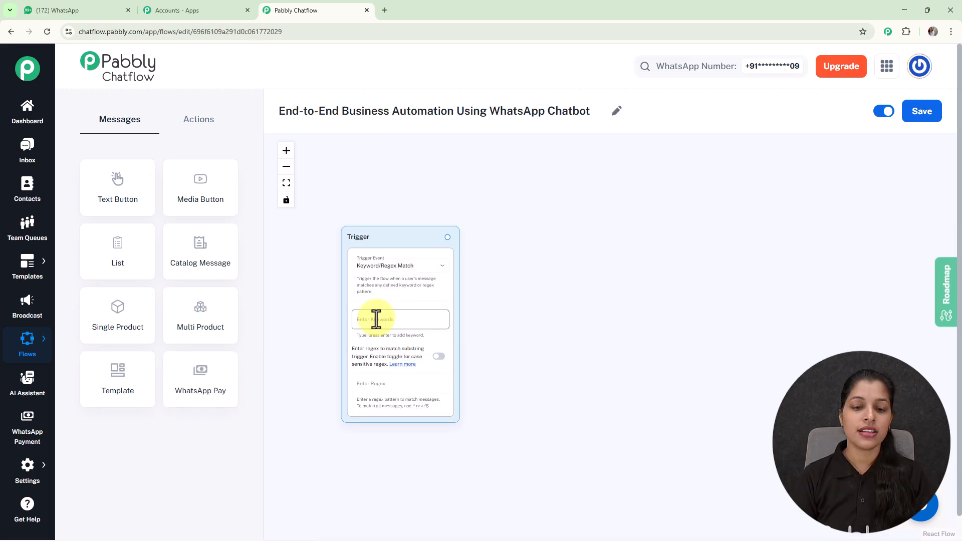
- Keep Keyword/Regex Match as the trigger event and add "Hello" as the trigger keyword
scroll(376, 318, up, 3)
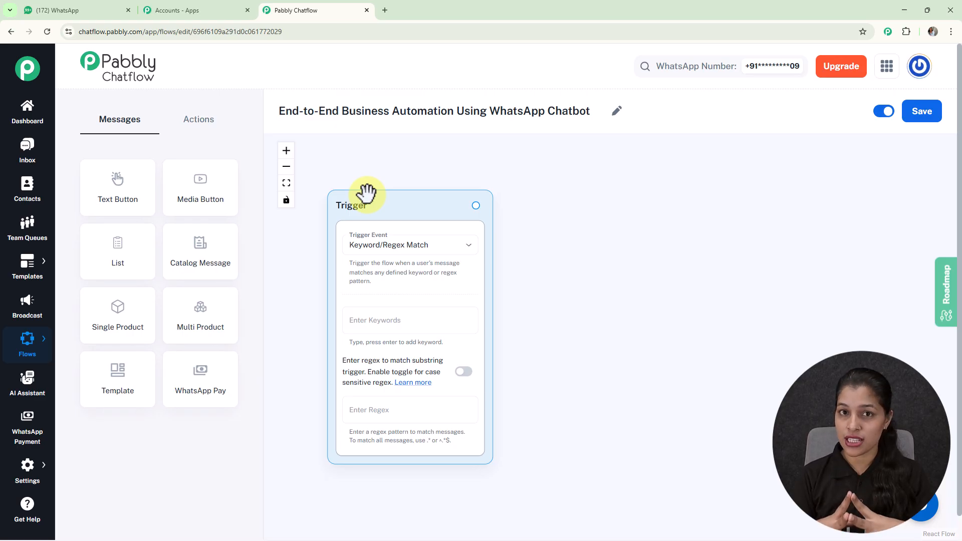
click(369, 248)
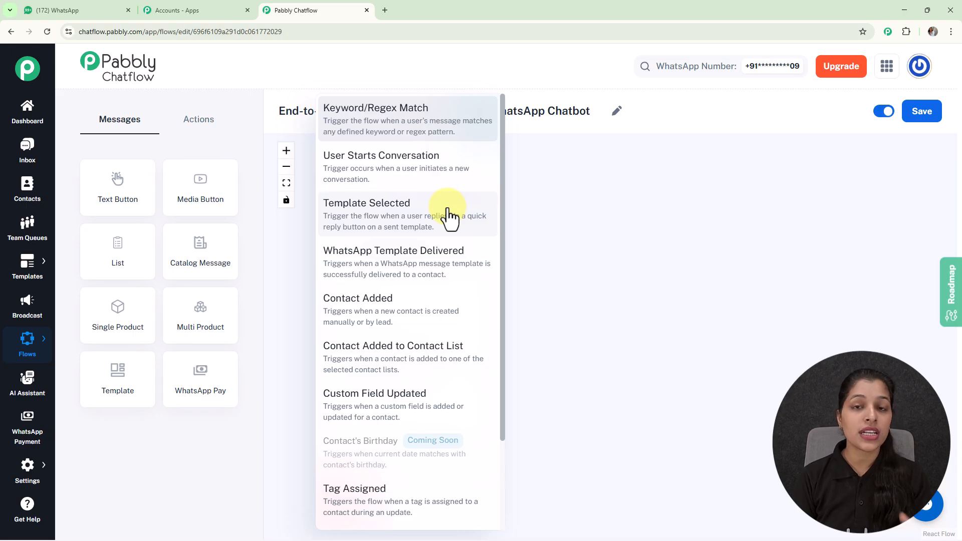
click(448, 126)
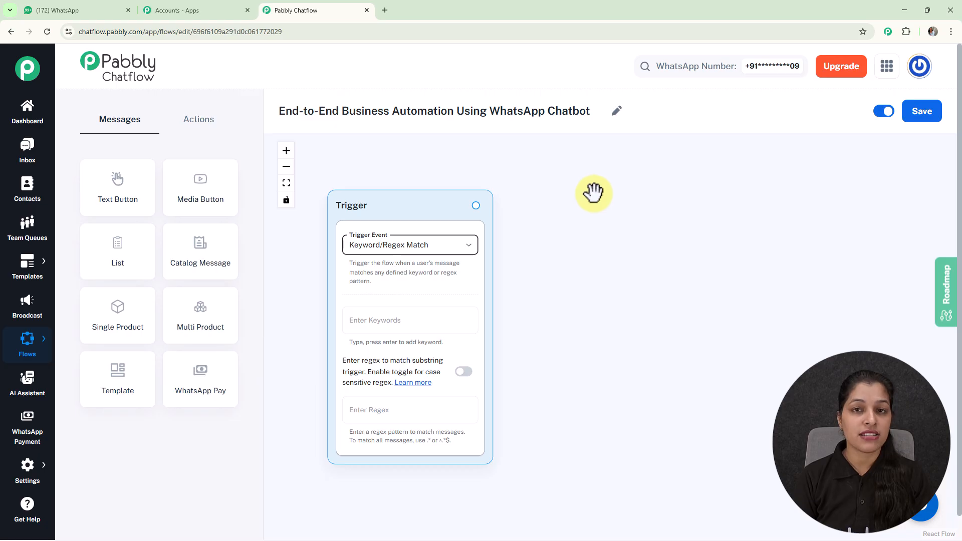
scroll(594, 193, up, 3)
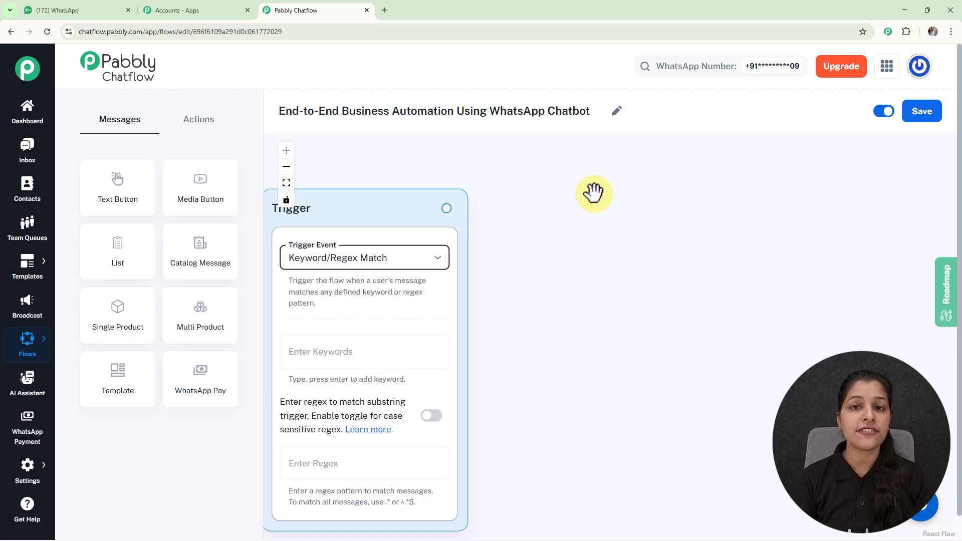
click(390, 306)
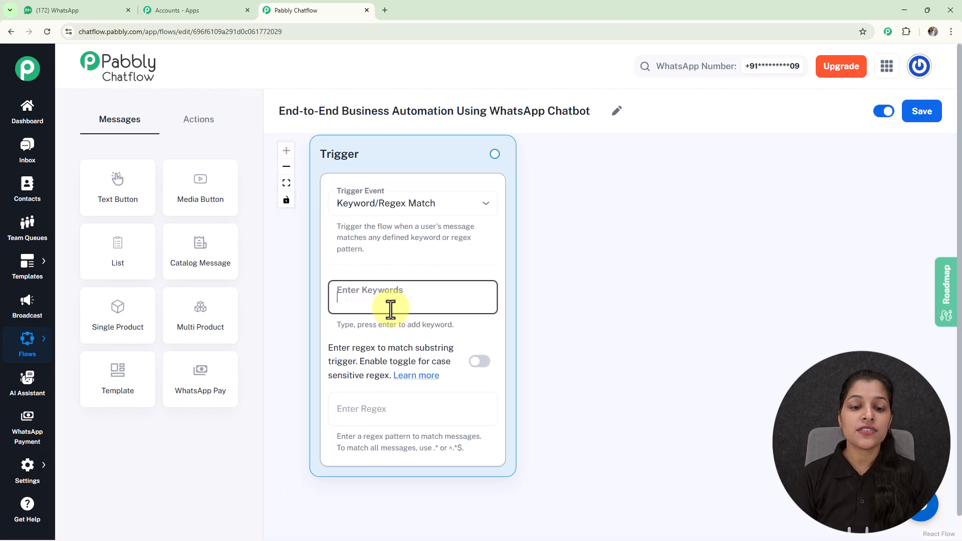
text(H)
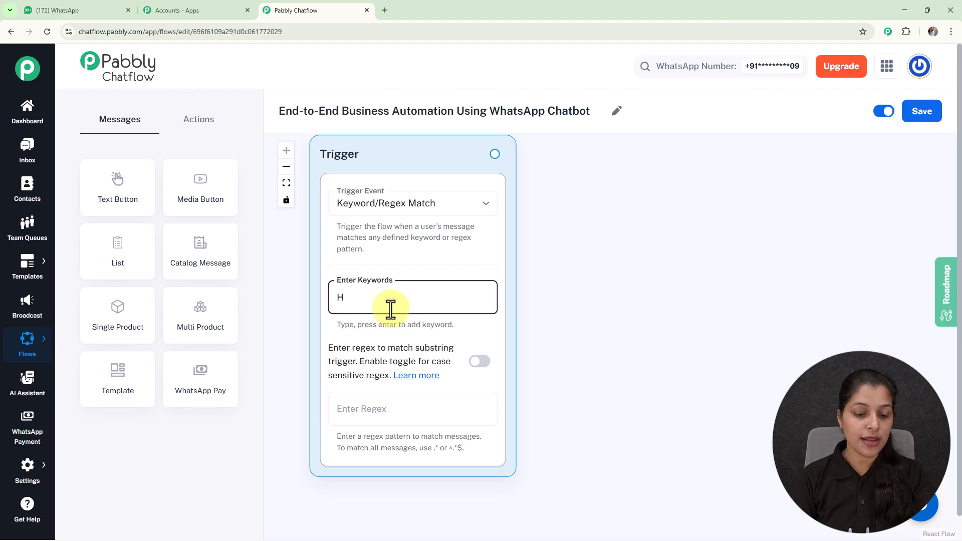
text(ello)
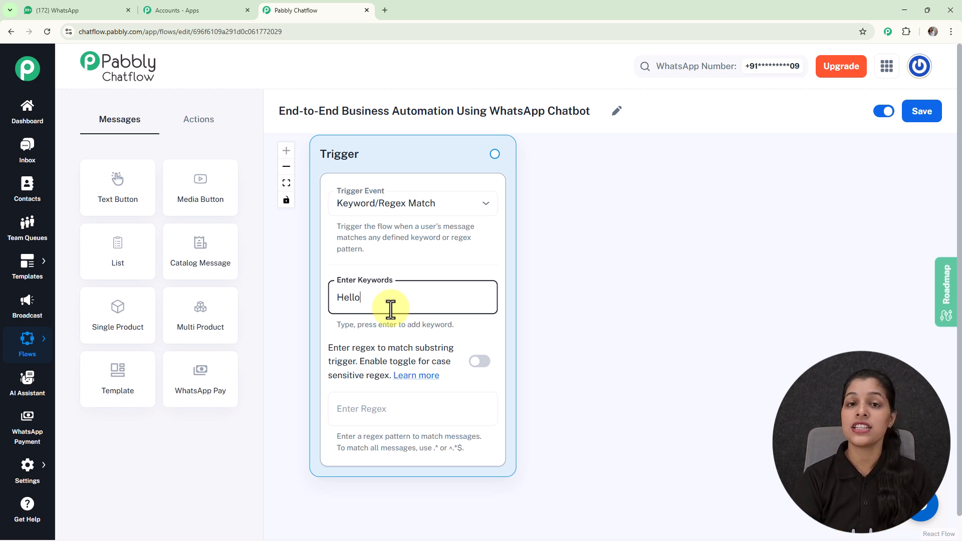
key(Return)
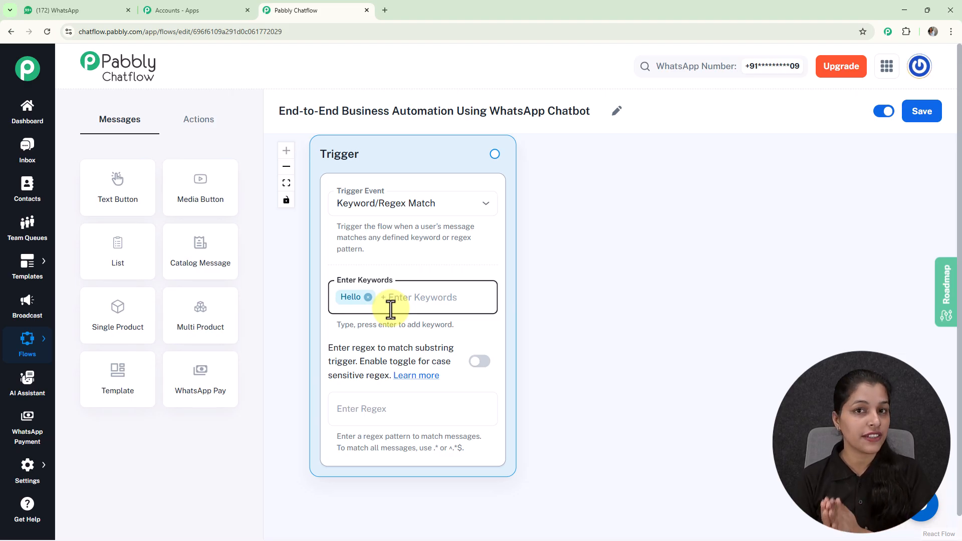
- Try the regex pattern [\s\S]+ in the trigger and clear it again
click(371, 408)
text(()
text(\s\S])
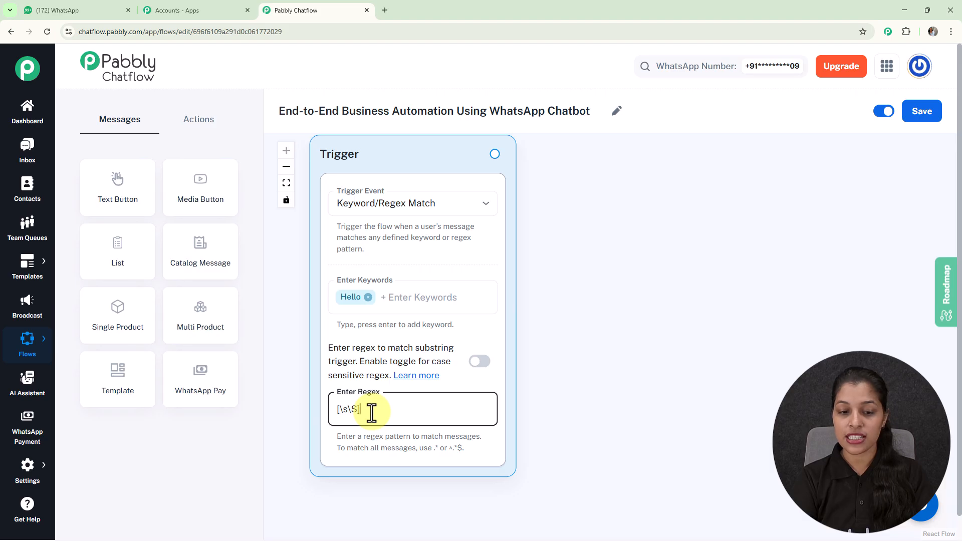
text(+)
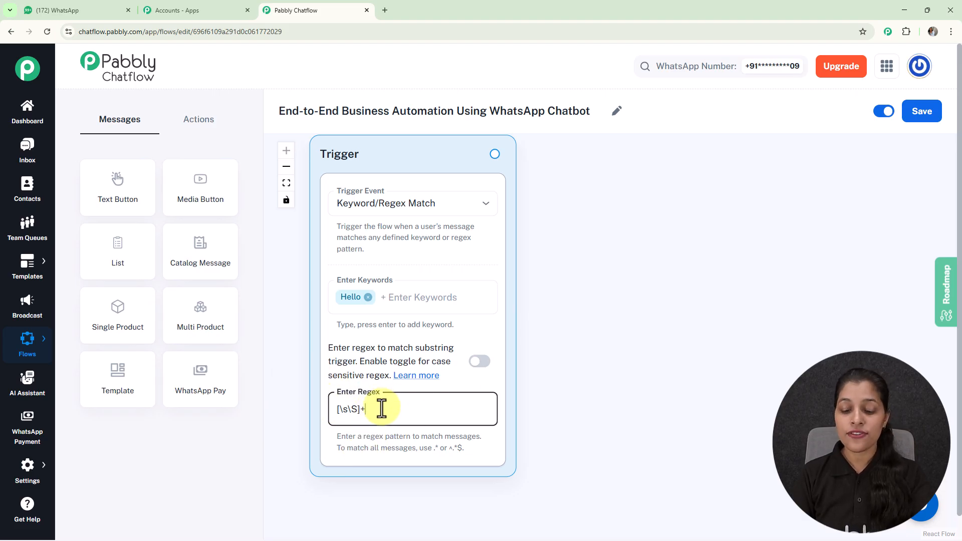
key(BackSpace)
key(BackSpace)
key(BackSpace)
key(BackSpace)
key(BackSpace)
key(BackSpace)
click(631, 346)
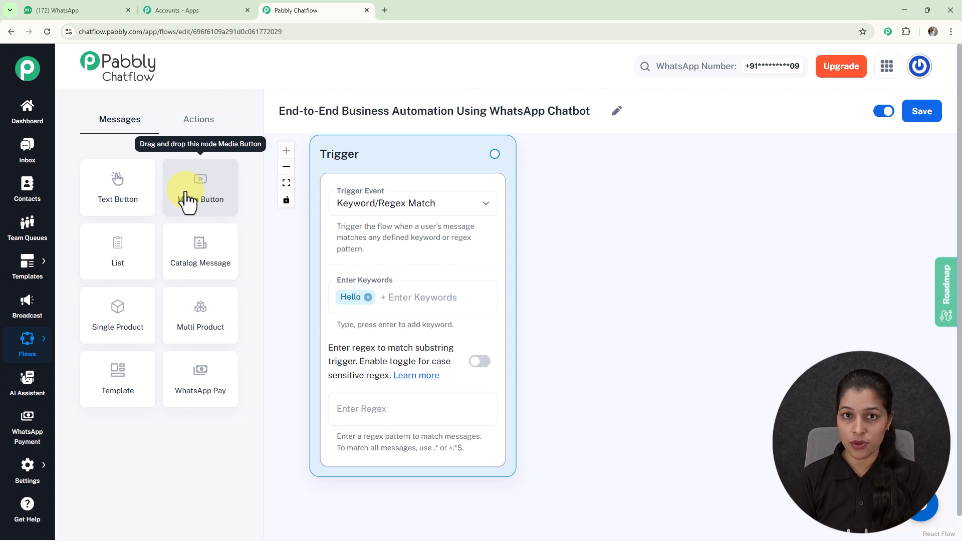
- Connect a Text Button message to the trigger and paste the home-services greeting ending with "How can we help you today?"
click(190, 118)
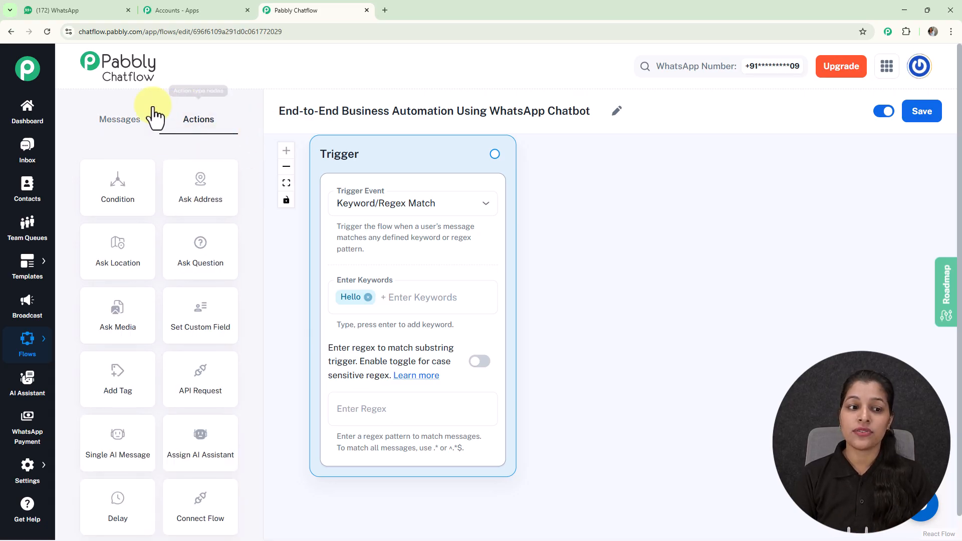
click(129, 136)
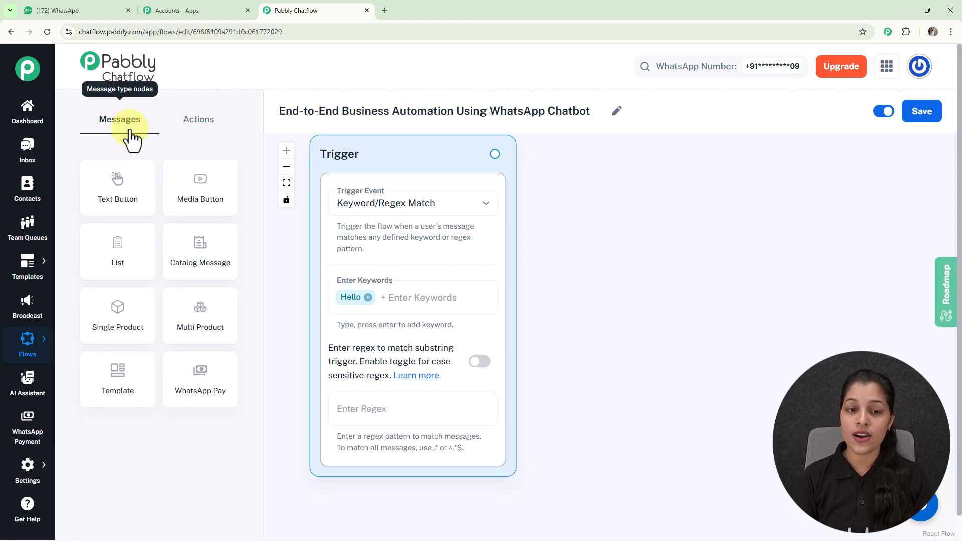
scroll(563, 209, down, 2)
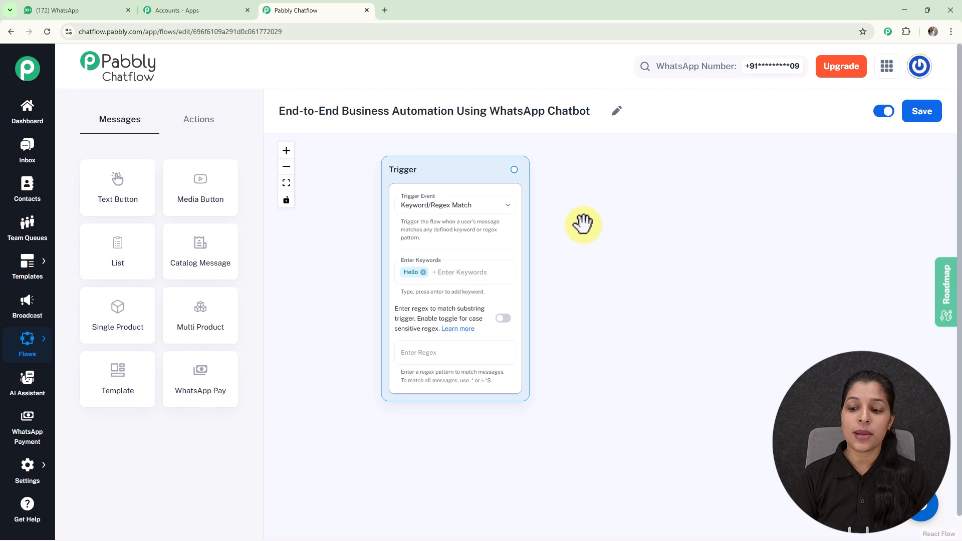
drag(582, 223, 553, 231)
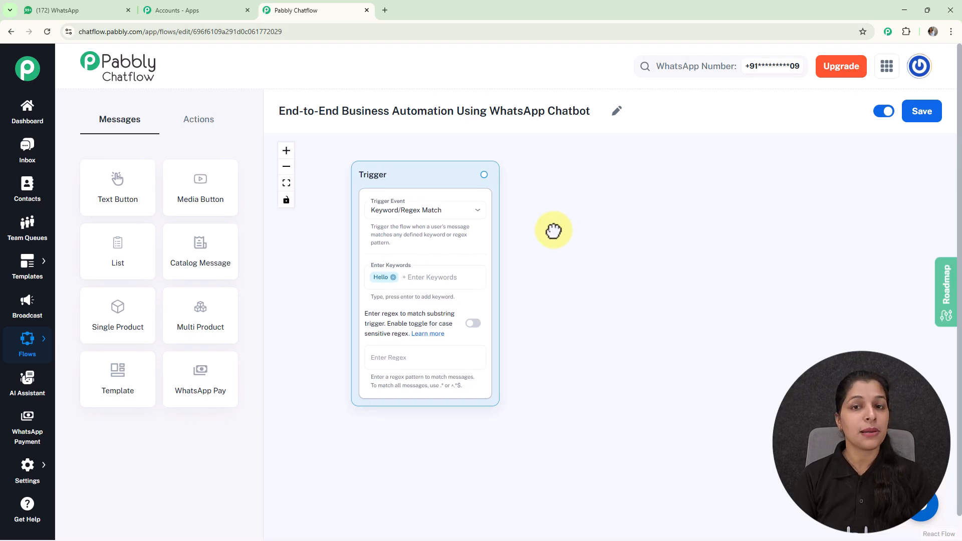
click(484, 174)
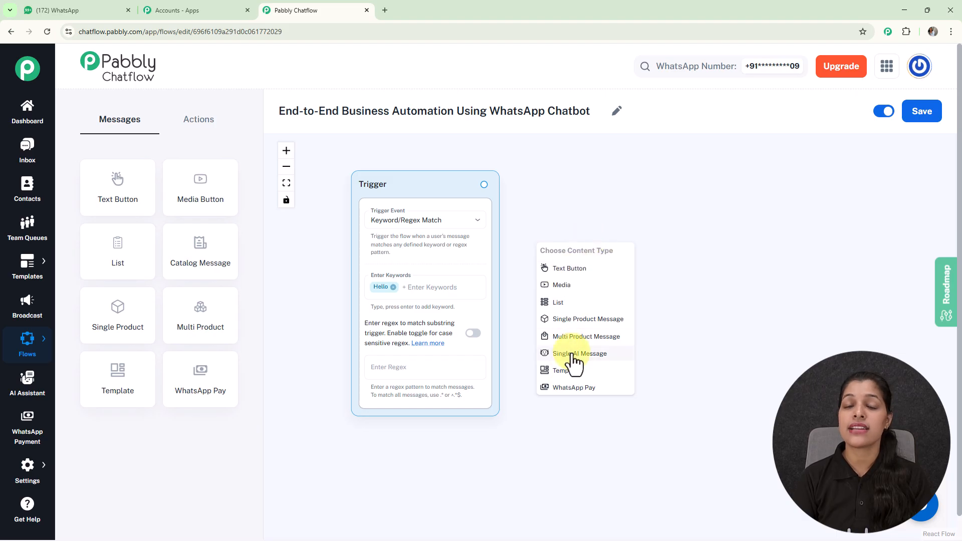
scroll(569, 273, up, 2)
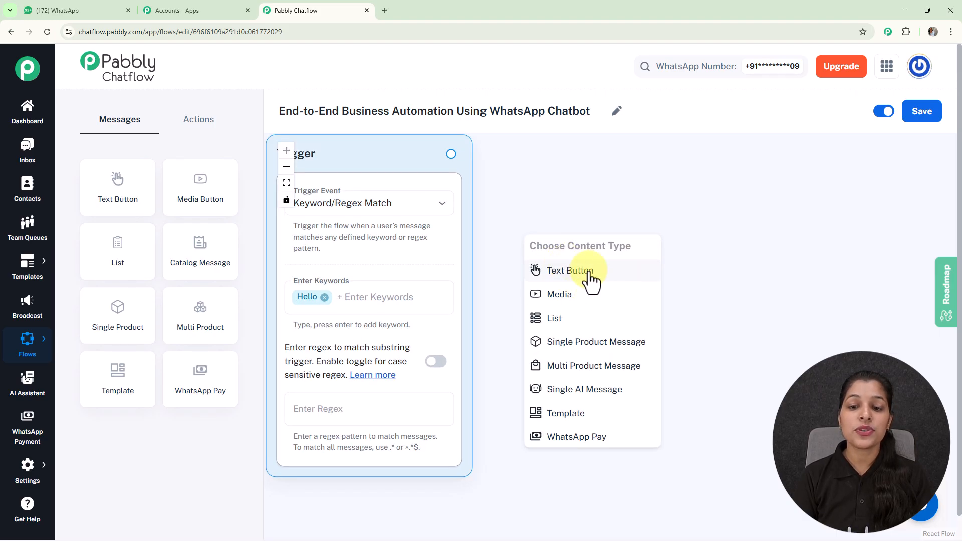
click(590, 273)
drag(586, 262, 606, 221)
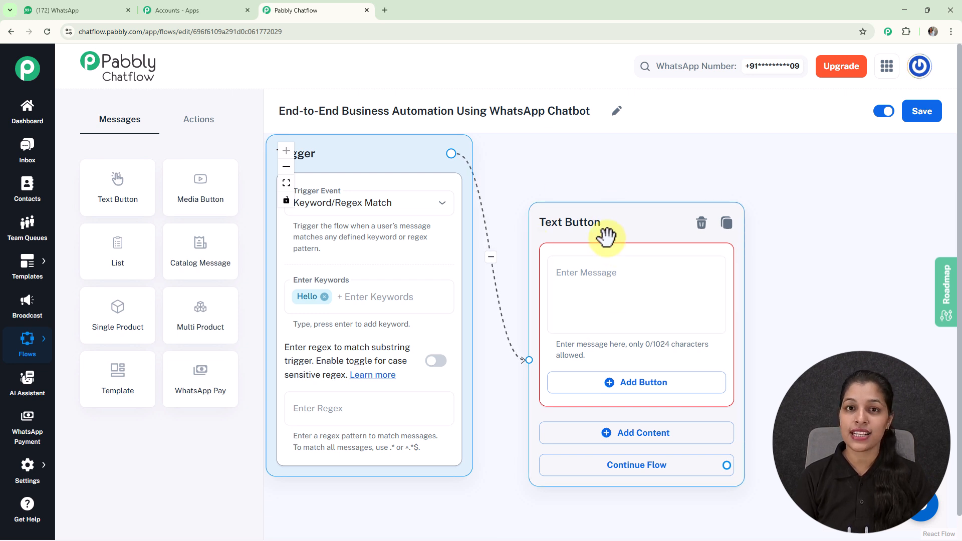
click(606, 296)
key(ctrl+v)
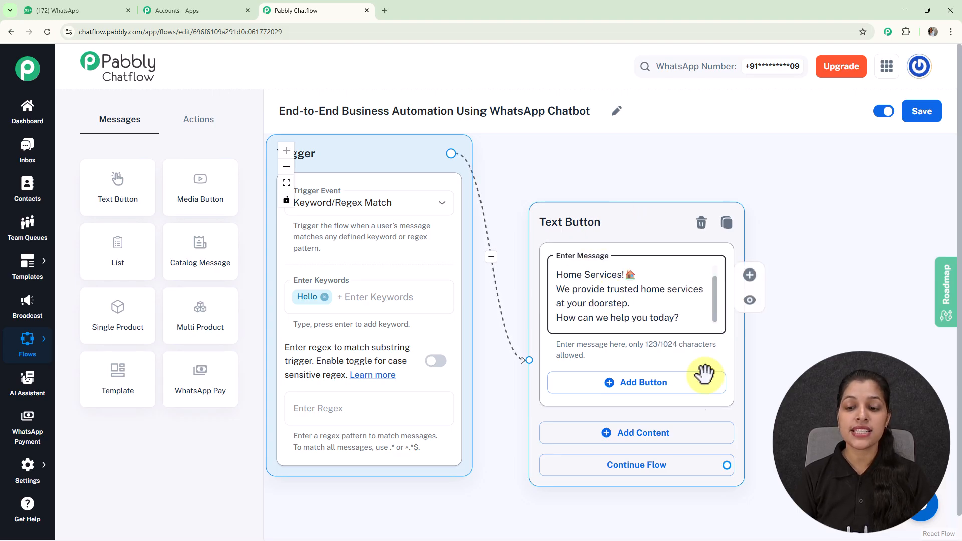
- Add a Quick Reply button named "View Services🏠" to the greeting message
click(637, 383)
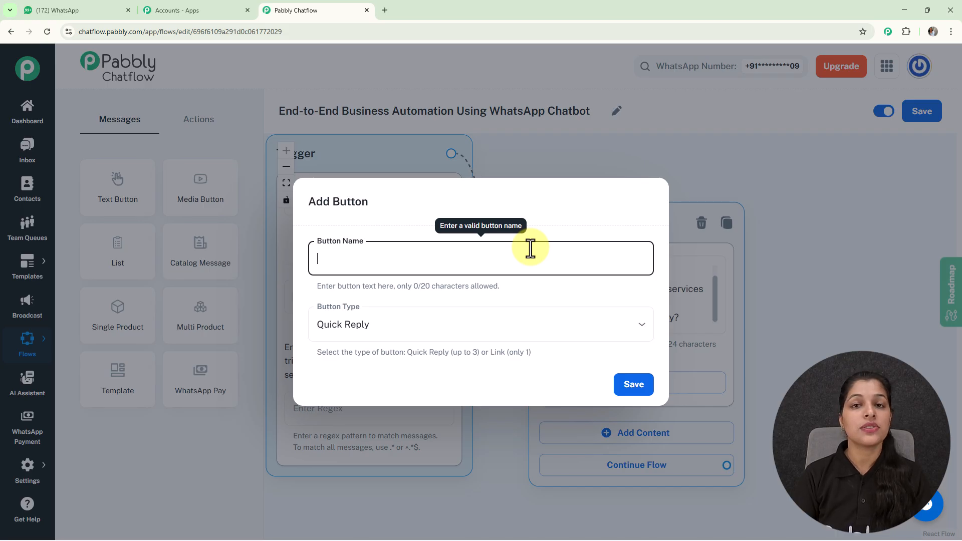
text(View Services 🏠)
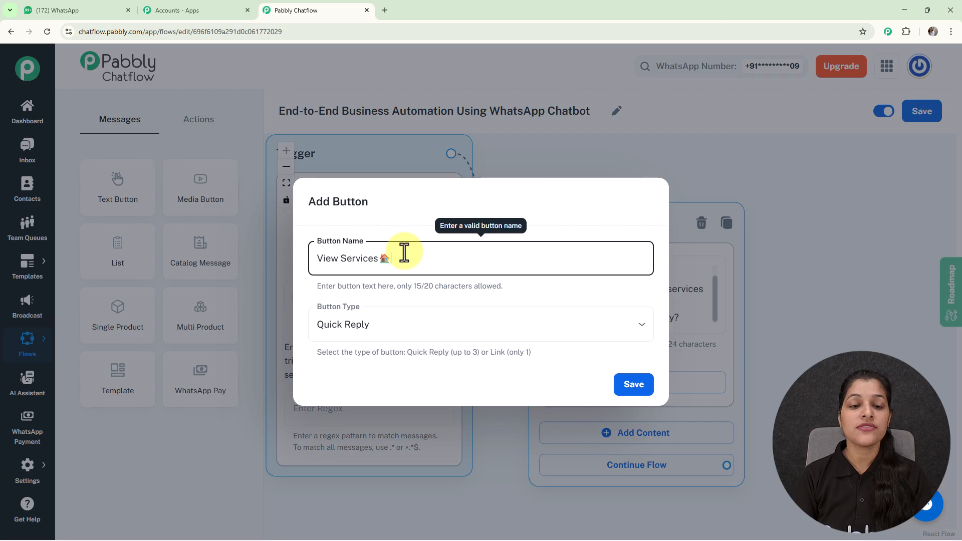
click(639, 331)
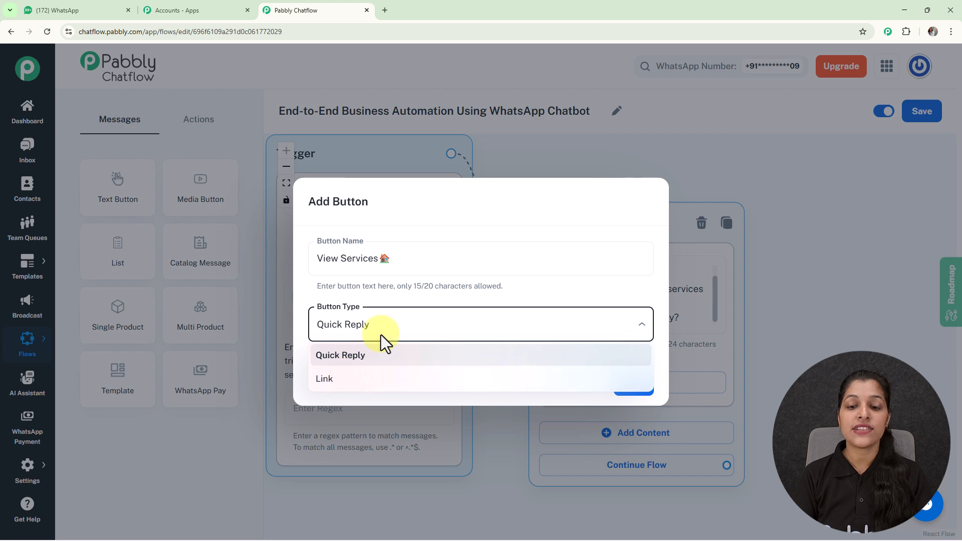
click(551, 294)
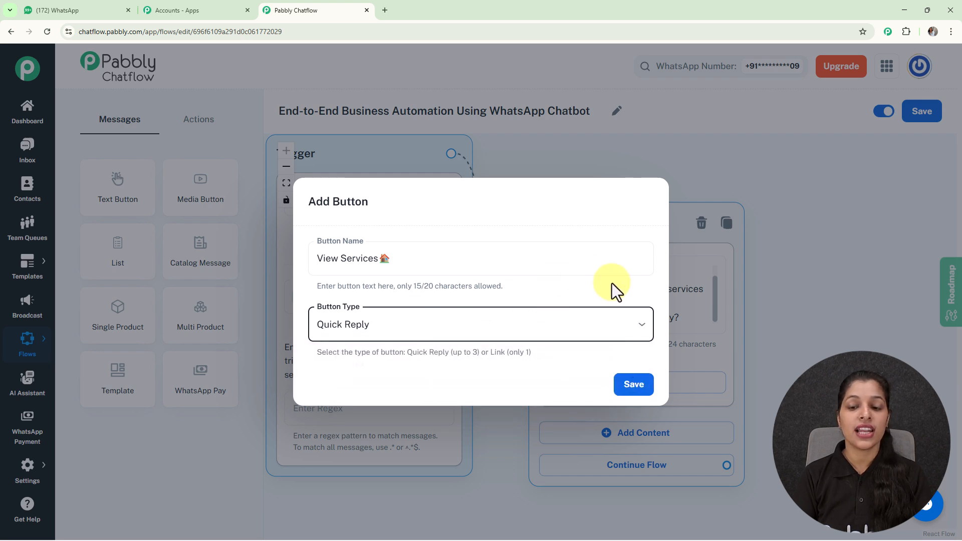
click(627, 392)
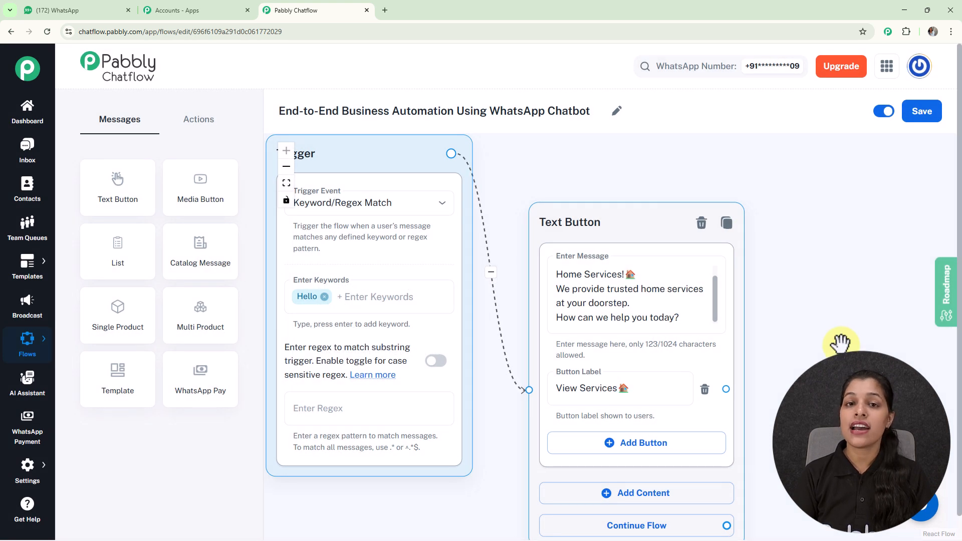
- Connect a List message to the View Services button and place it beside the greeting node
scroll(840, 343, down, 3)
drag(663, 257, 680, 227)
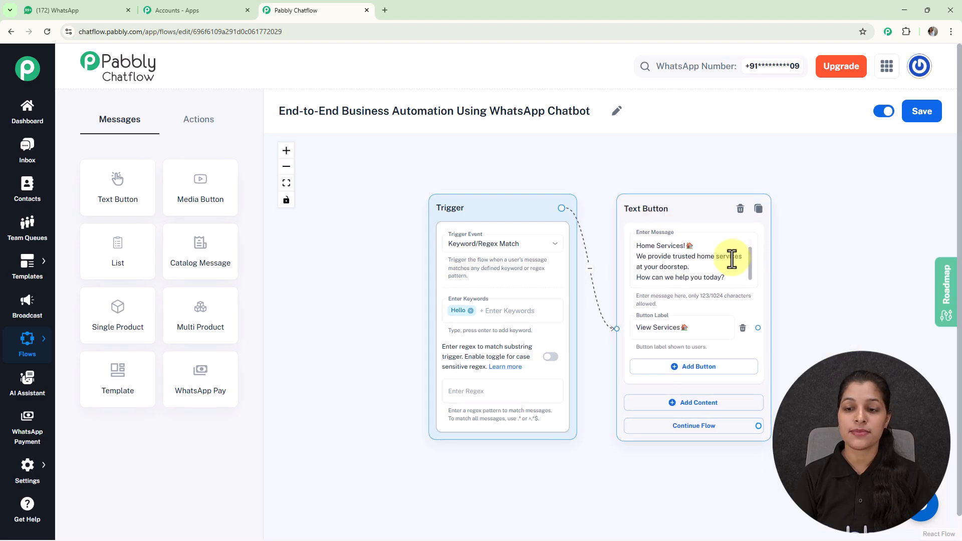
drag(837, 302, 708, 266)
scroll(644, 307, up, 3)
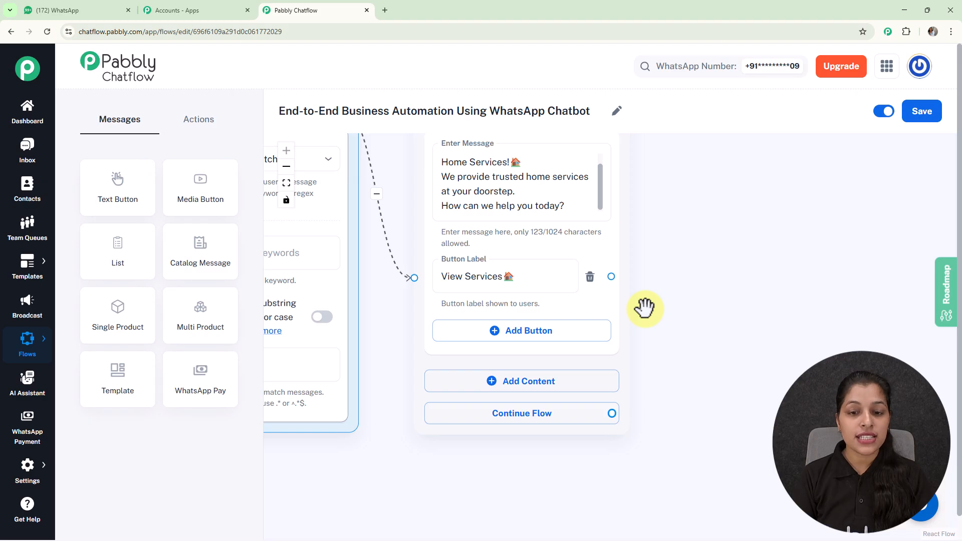
scroll(644, 307, down, 2)
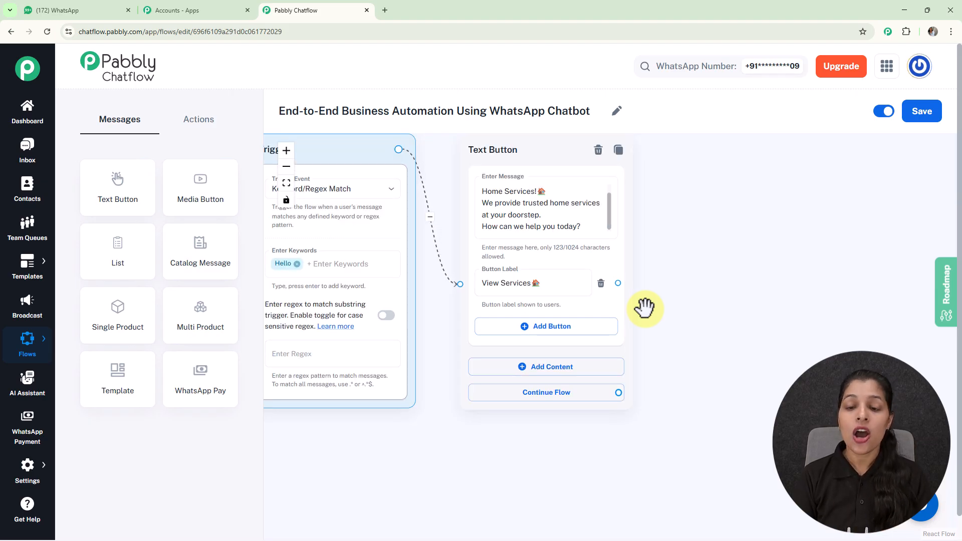
drag(618, 283, 703, 277)
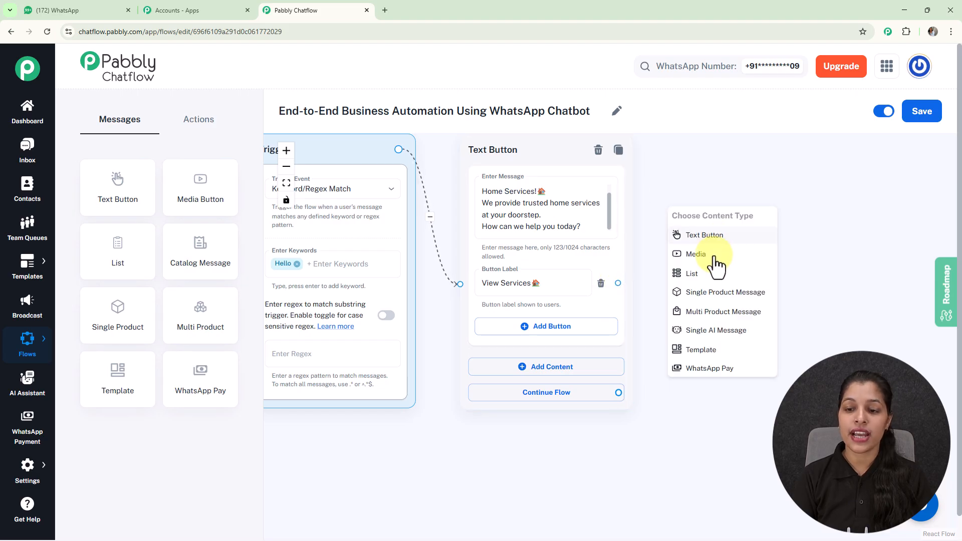
click(708, 275)
scroll(800, 291, down, 2)
drag(753, 250, 762, 181)
- Enter "Please choose a service:" as the body of the List message
drag(780, 240, 607, 217)
click(591, 253)
scroll(592, 253, up, 2)
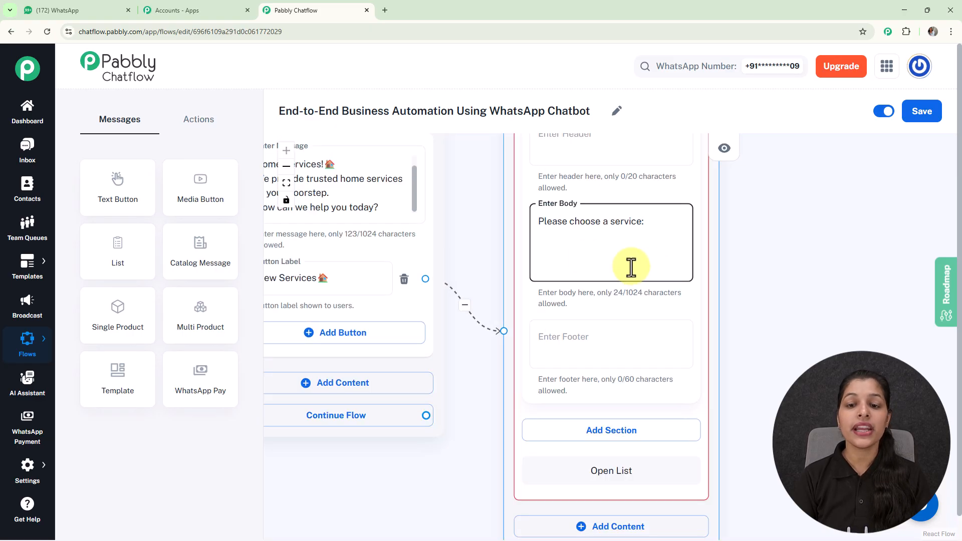
- Add a section titled "Services" to the List message
scroll(649, 268, down, 2)
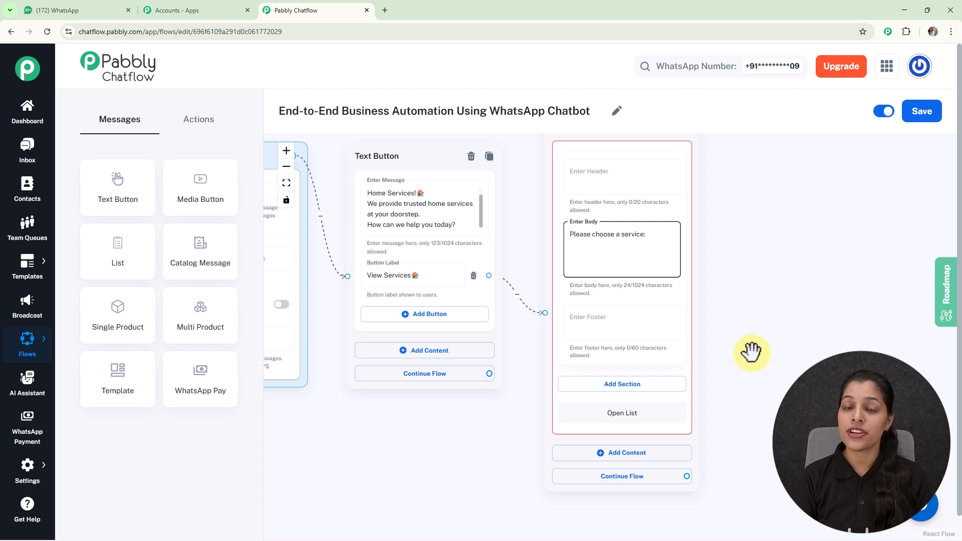
drag(751, 352, 638, 243)
scroll(526, 280, up, 3)
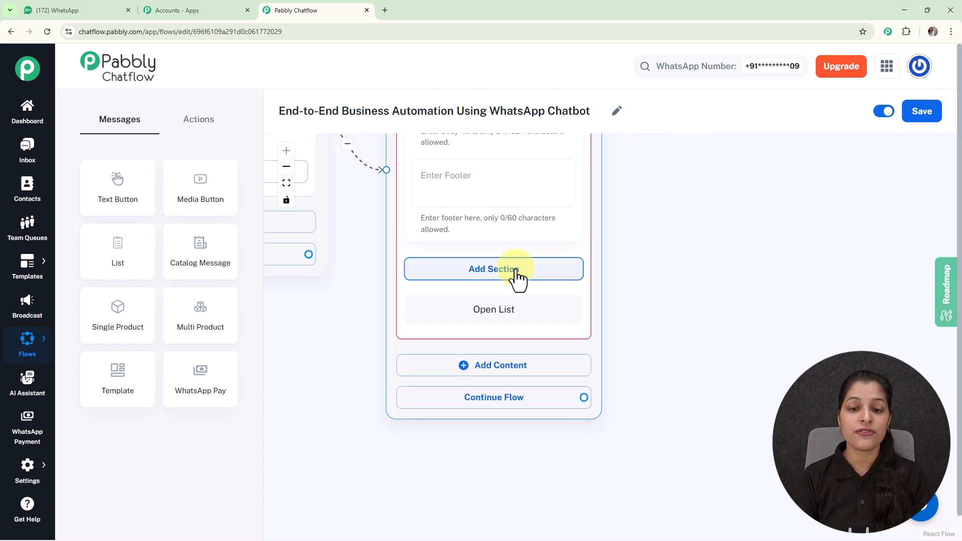
click(515, 276)
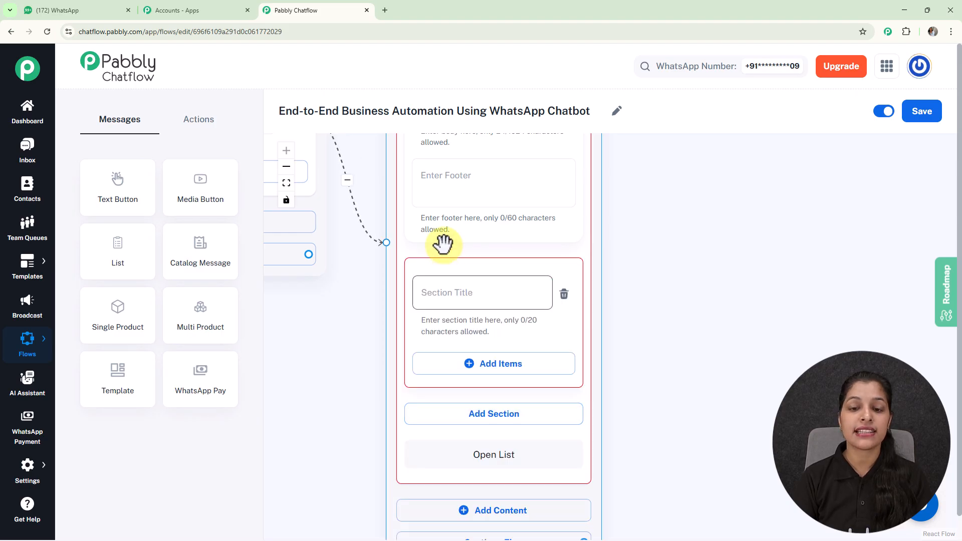
click(486, 298)
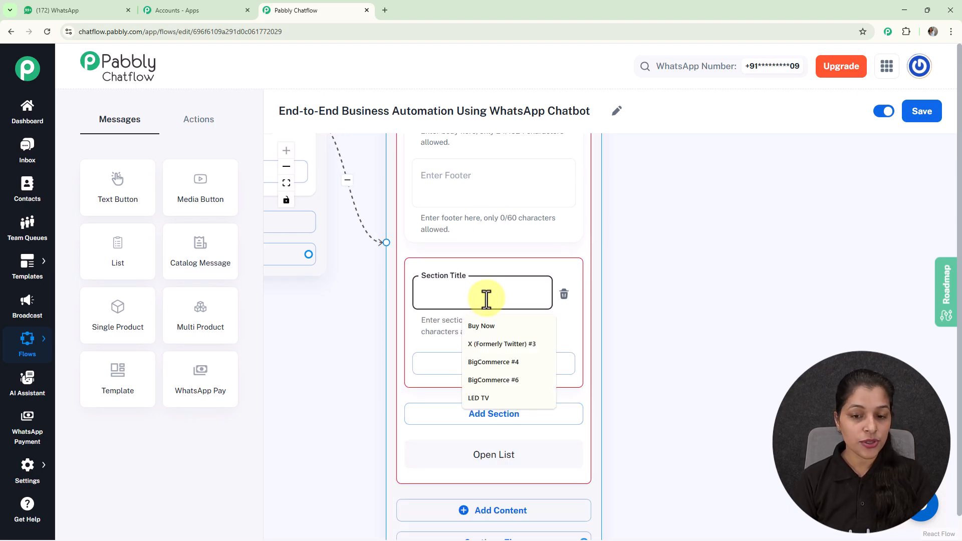
text(Services)
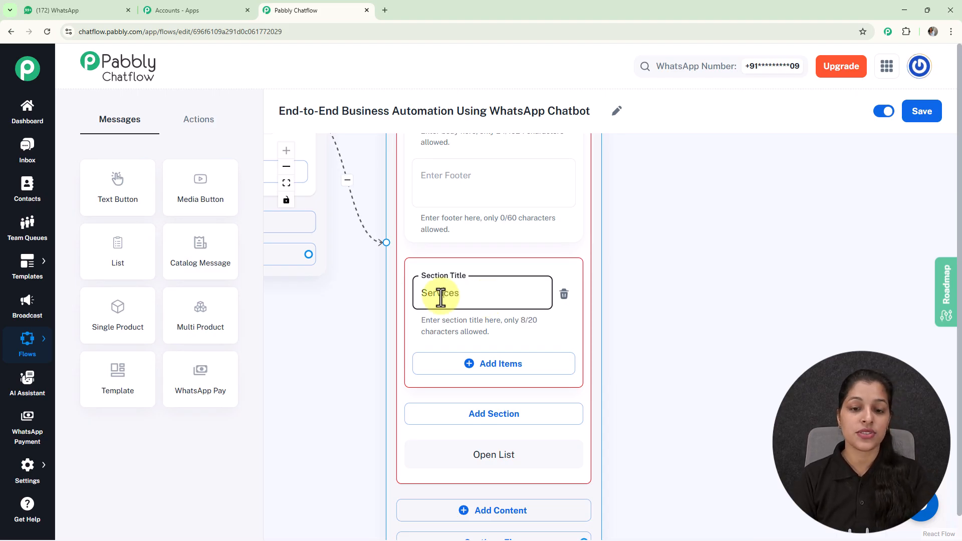
- Add an item titled "1️⃣ Home Cleaning" to the Services section of the List message
click(489, 367)
scroll(609, 346, down, 2)
drag(636, 390, 620, 287)
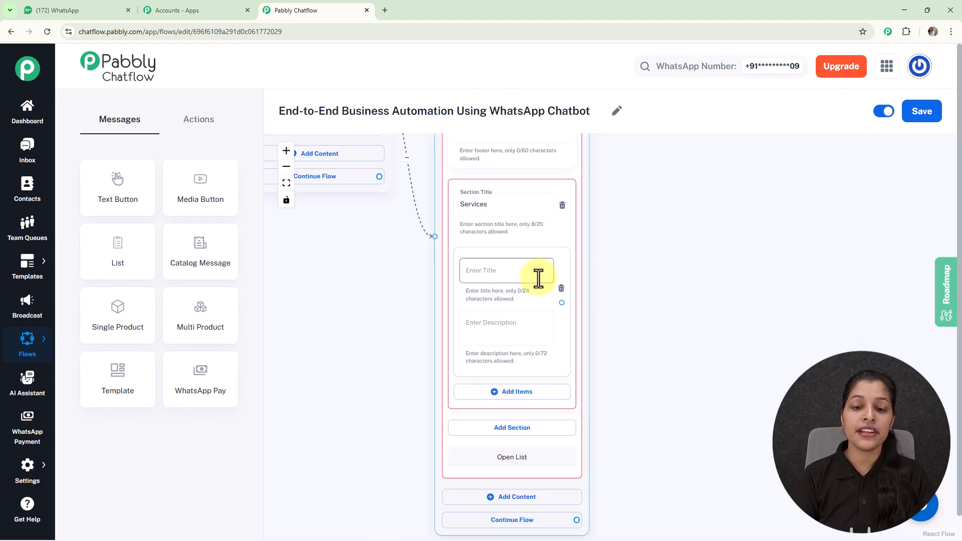
scroll(537, 277, up, 2)
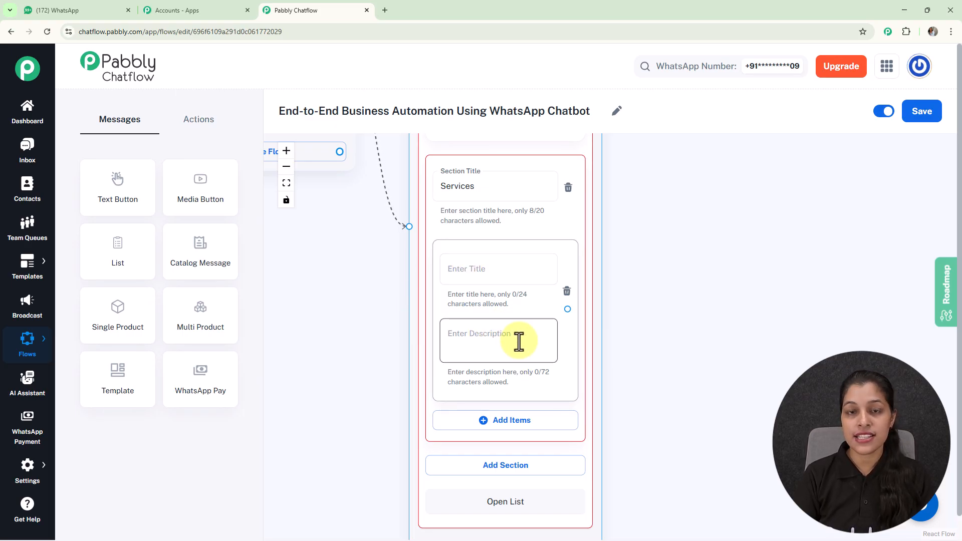
click(498, 270)
text(1️⃣ Home Cleaning)
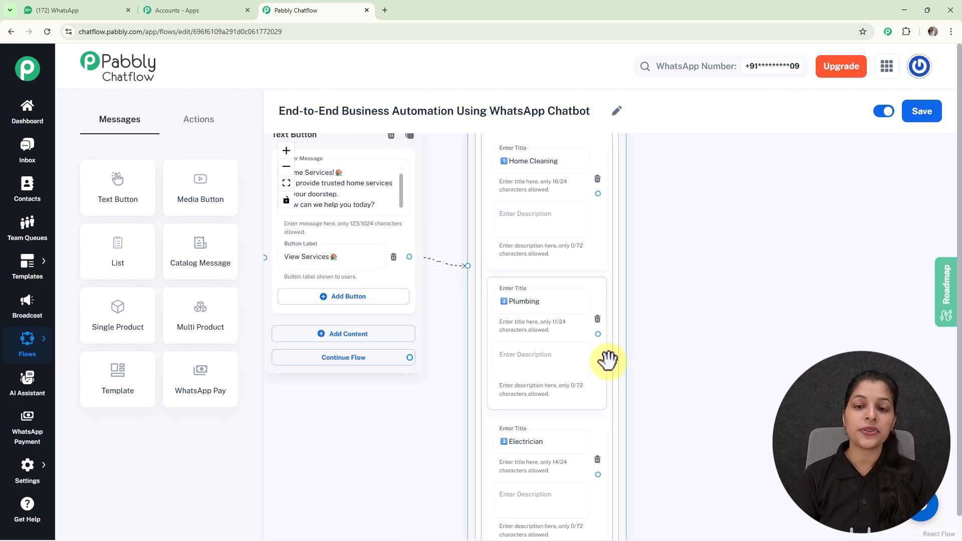
- Add a Set Custom Field action beside the List message and connect the Home Cleaning item to it
drag(705, 398, 674, 350)
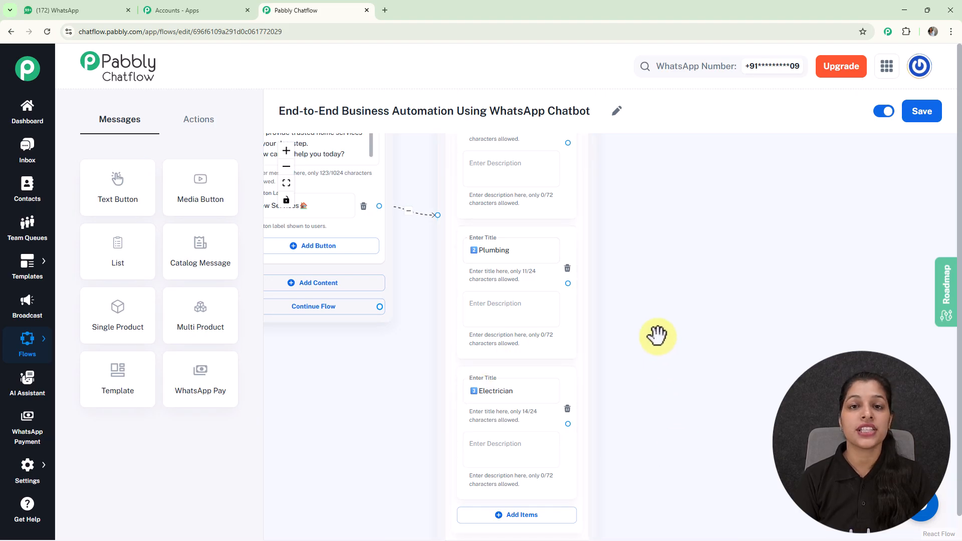
scroll(635, 280, down, 5)
drag(642, 304, 601, 353)
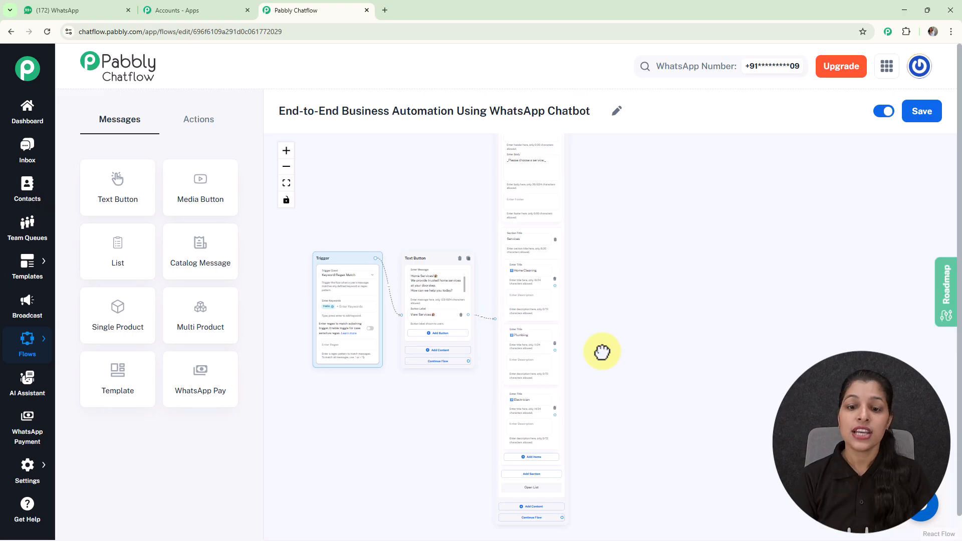
scroll(601, 352, up, 3)
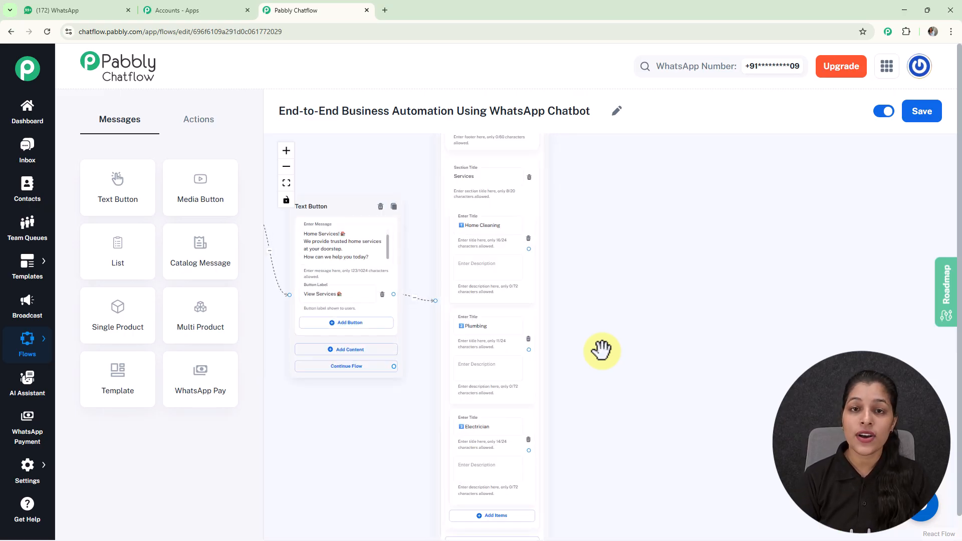
click(194, 129)
drag(198, 333, 569, 221)
scroll(547, 253, up, 4)
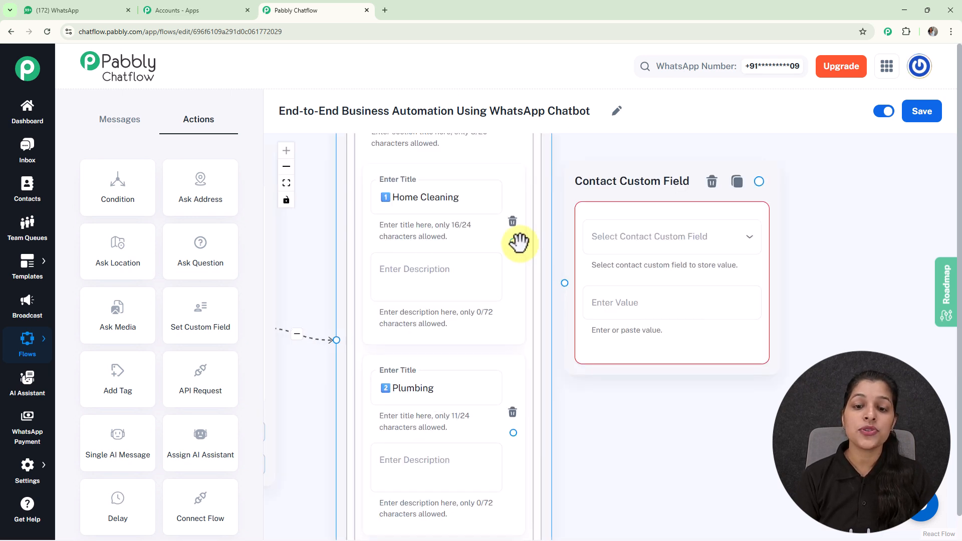
drag(513, 242, 565, 283)
- View the node's available contact custom fields and open the Contact Custom Fields settings in a new tab
click(621, 240)
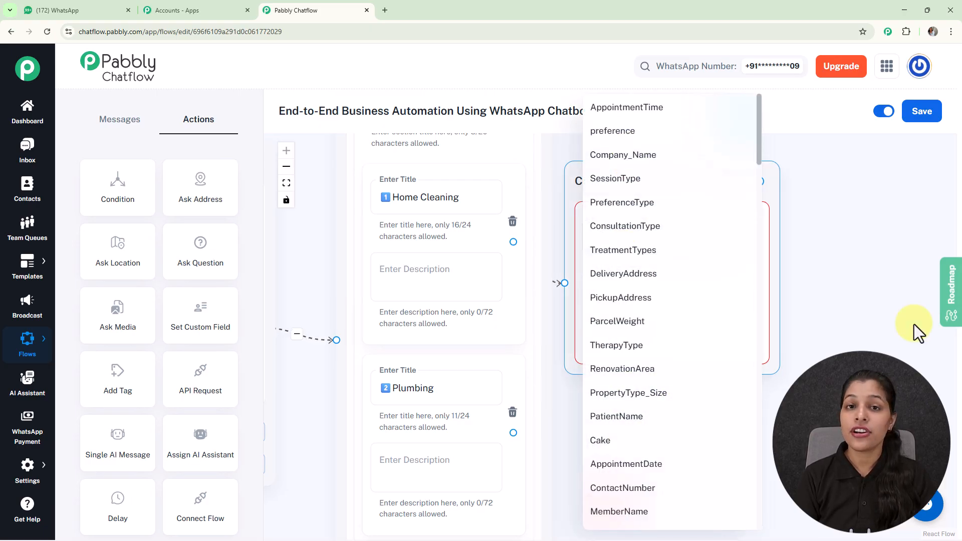
click(894, 324)
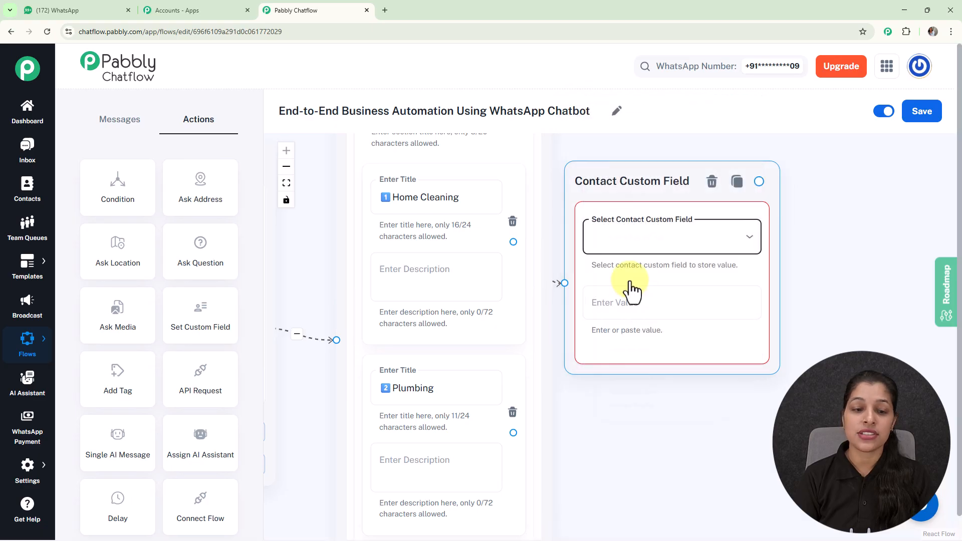
mouse_move(39, 479)
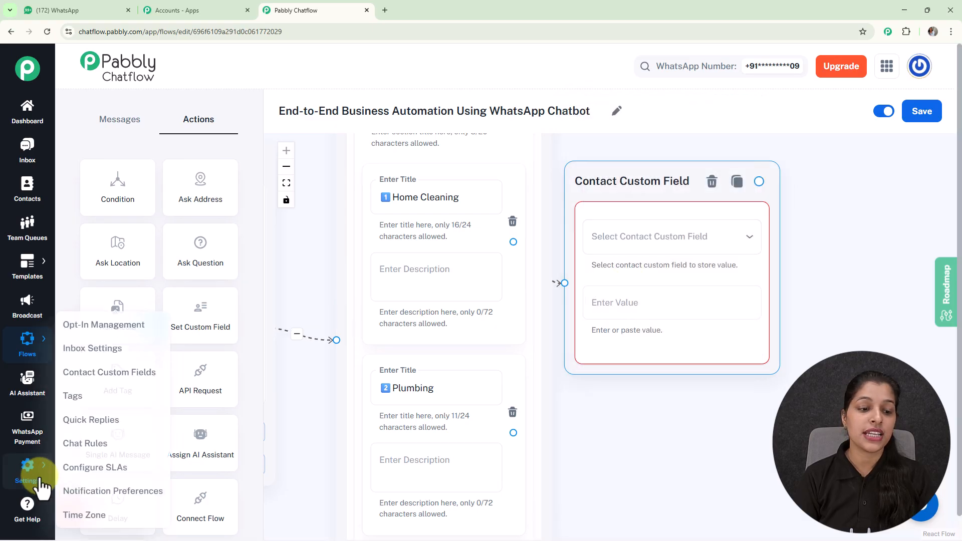
click(87, 373)
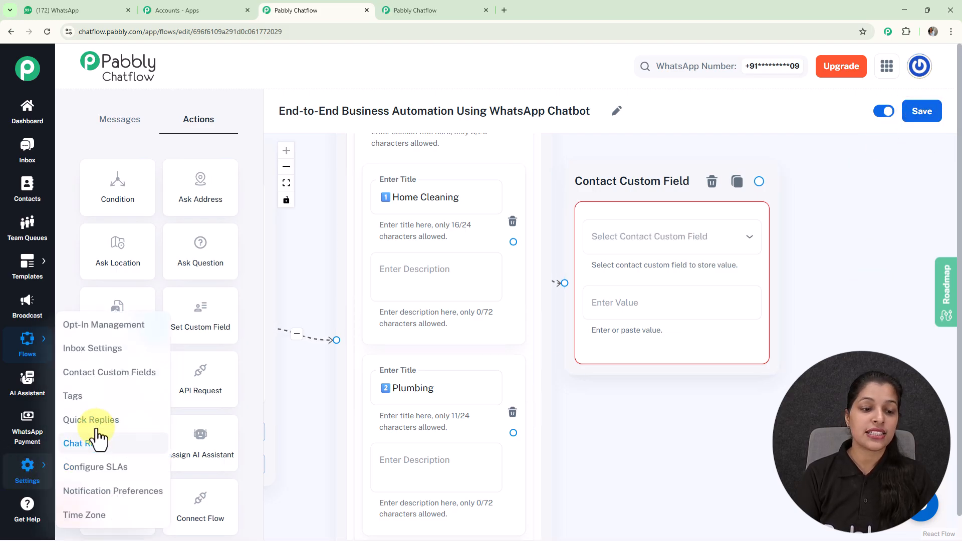
click(102, 387)
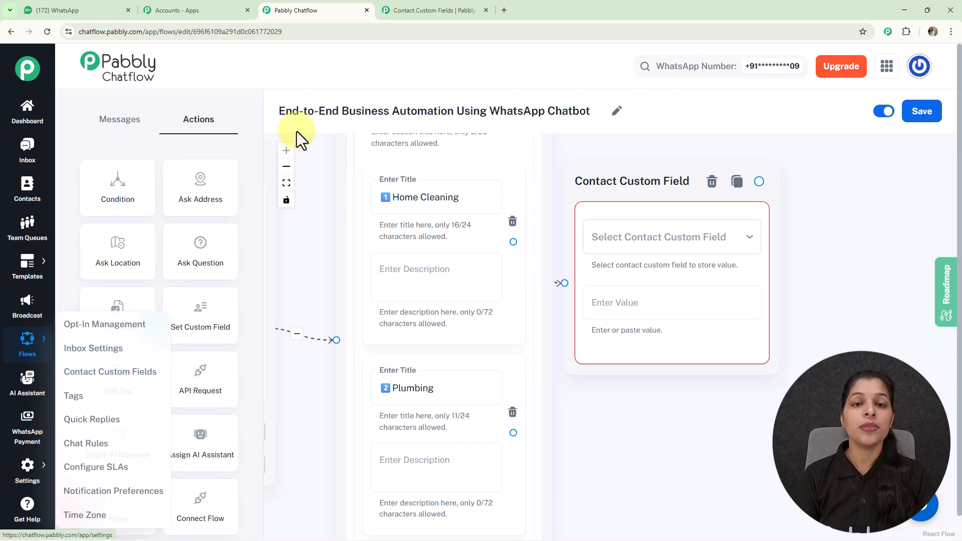
click(456, 11)
- Add a blank field row at the end of the contact custom fields list
scroll(751, 165, down, 7)
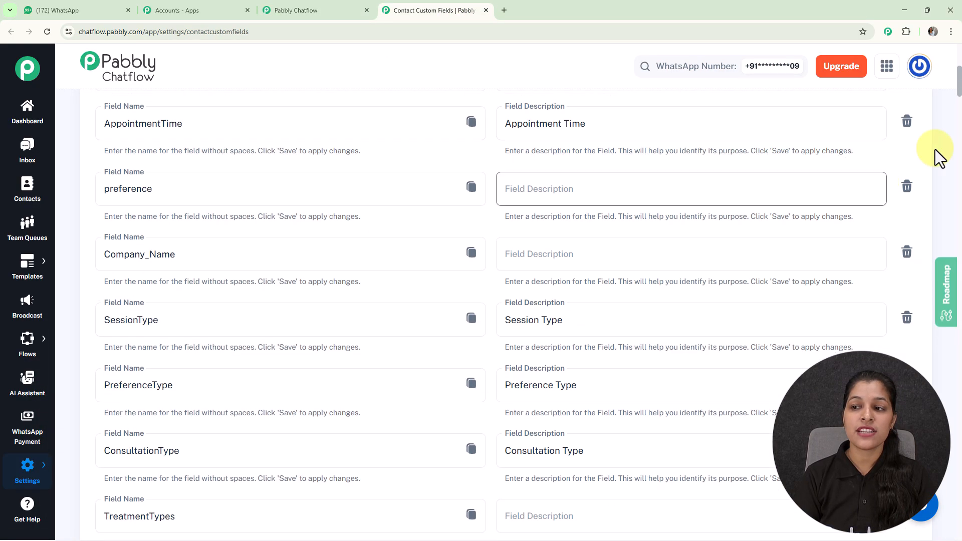
drag(957, 87, 957, 535)
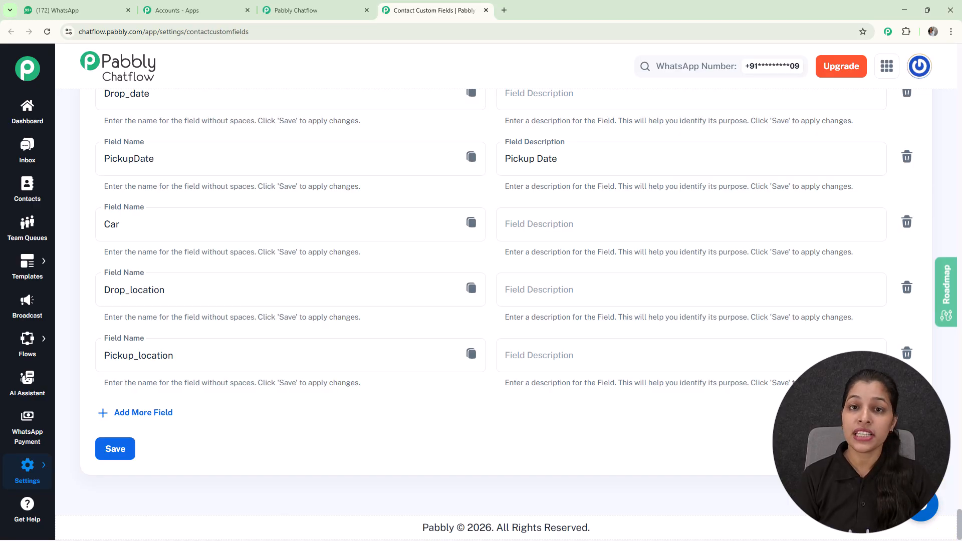
click(153, 424)
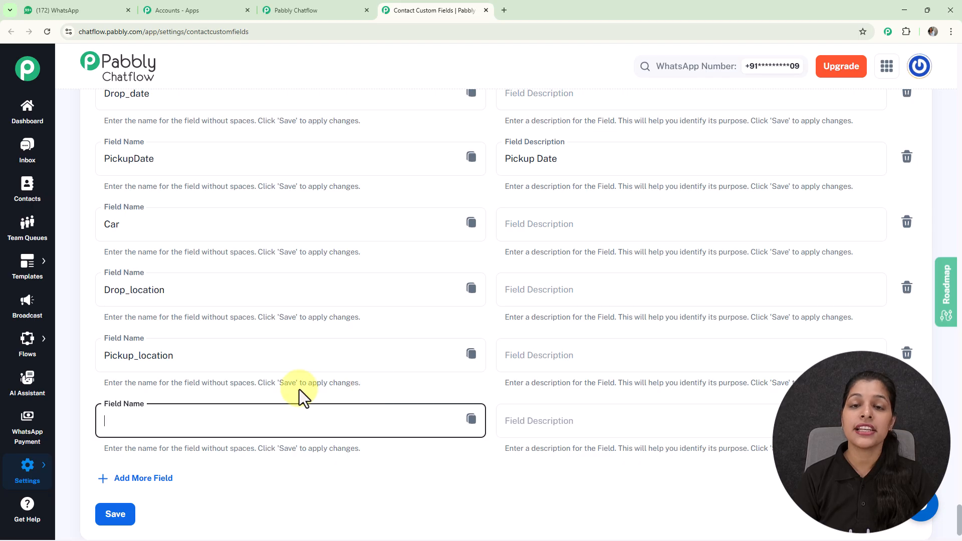
- Return to the flow editor and select ServiceType as the contact custom field of the Home Cleaning node
click(296, 7)
click(717, 249)
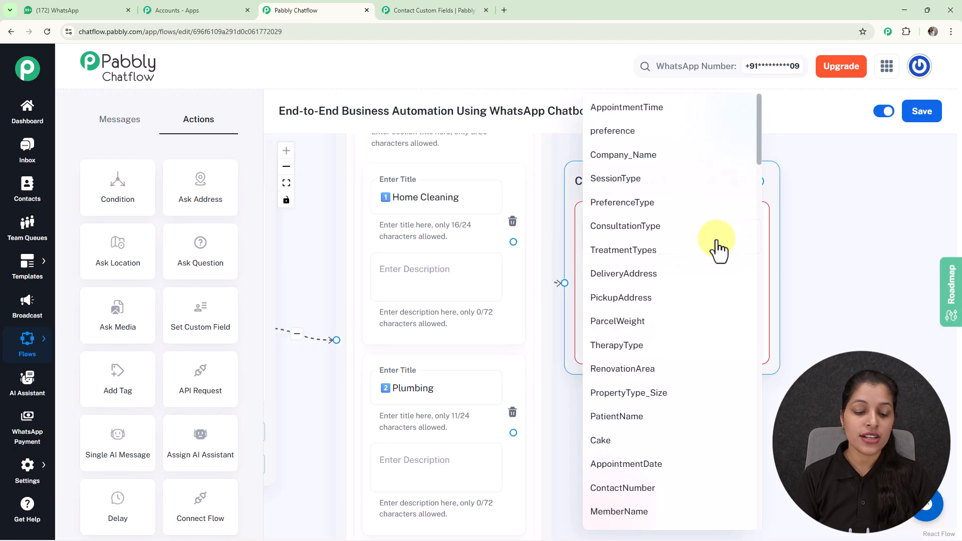
text(ser)
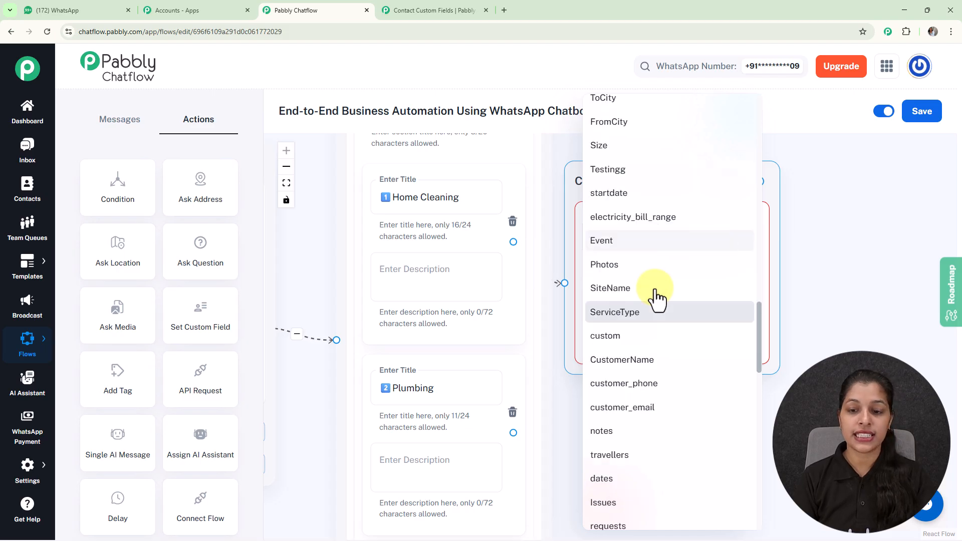
click(650, 313)
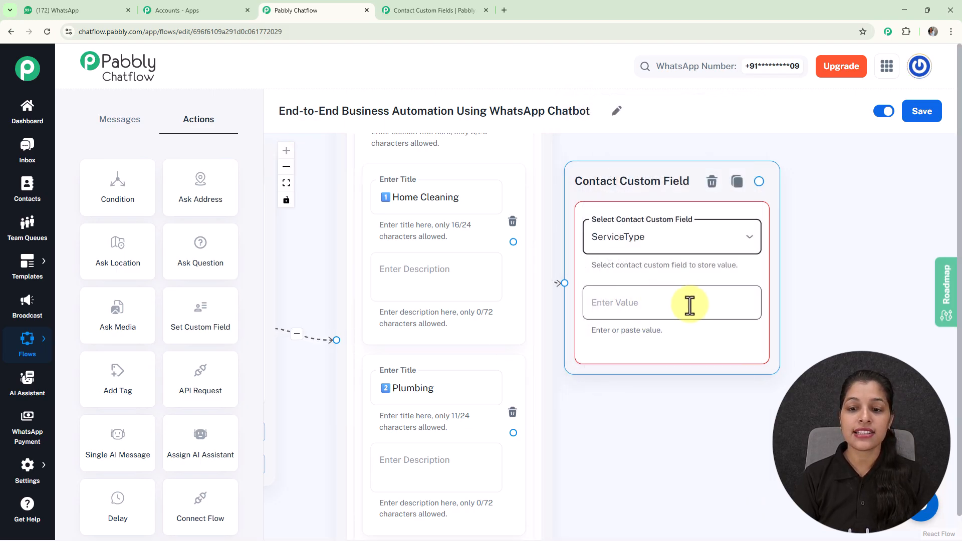
- Set the ServiceType value to "Home Cleaning", copied from the list item title without its number emoji
triple_click(419, 197)
key(ctrl+c)
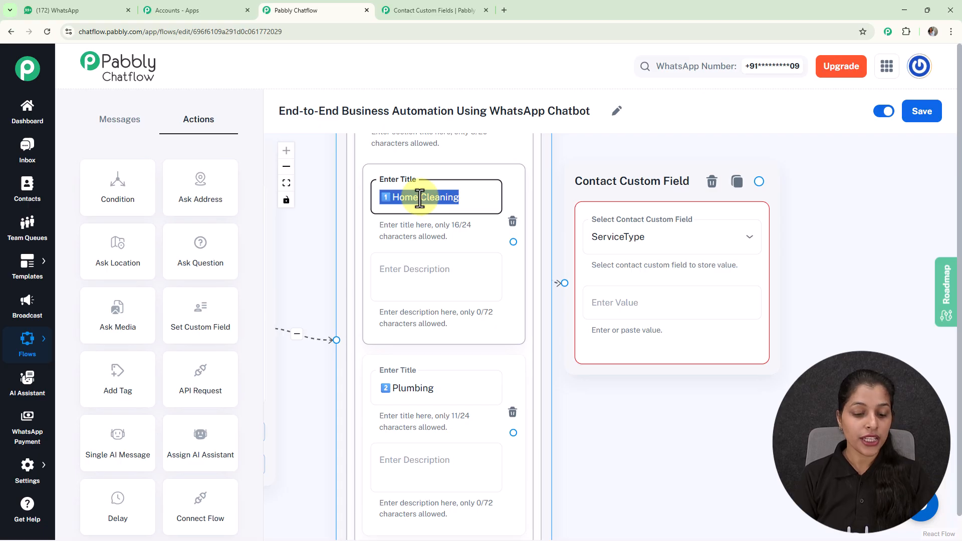
click(631, 313)
key(ctrl+v)
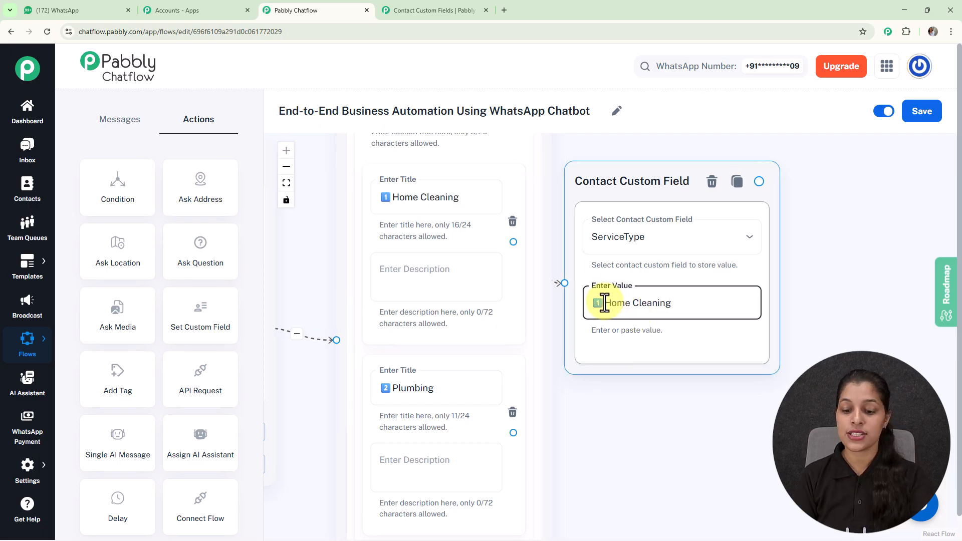
click(453, 239)
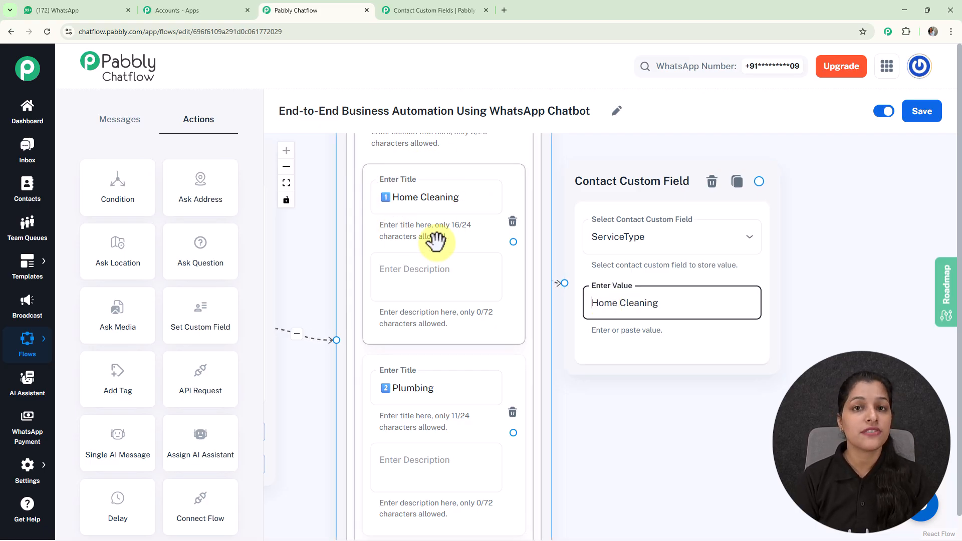
click(700, 178)
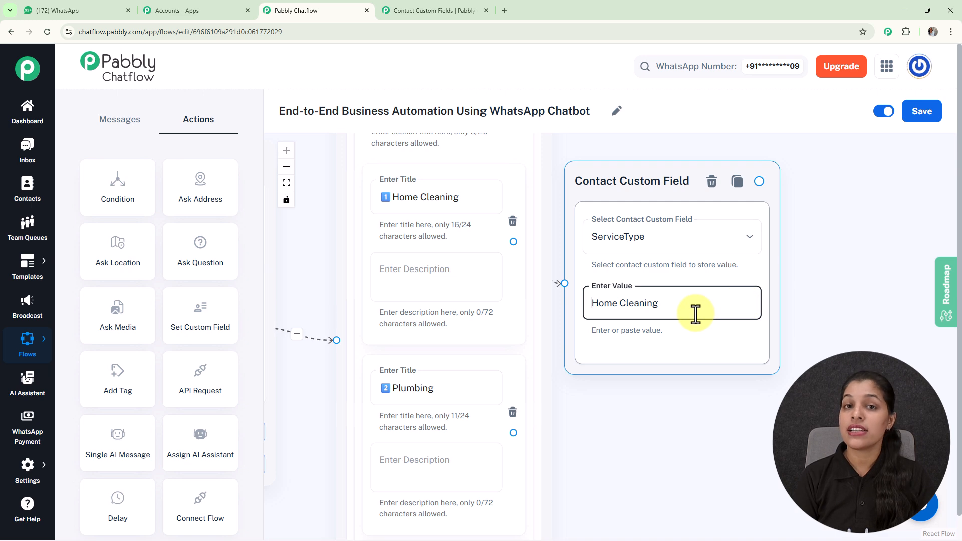
- Connect the Plumbing and Electrician list items to their matching Contact Custom Field nodes
scroll(695, 313, down, 5)
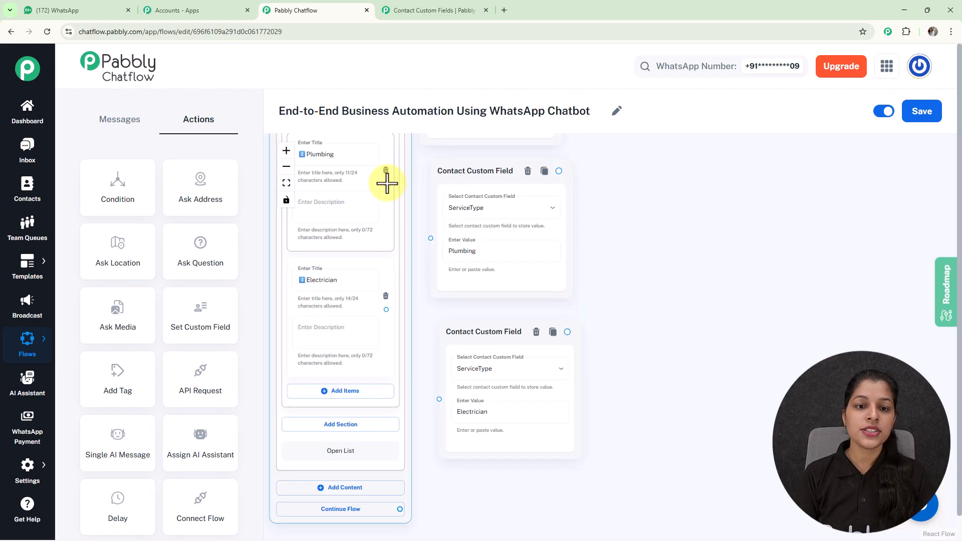
drag(386, 182, 429, 241)
drag(386, 309, 440, 397)
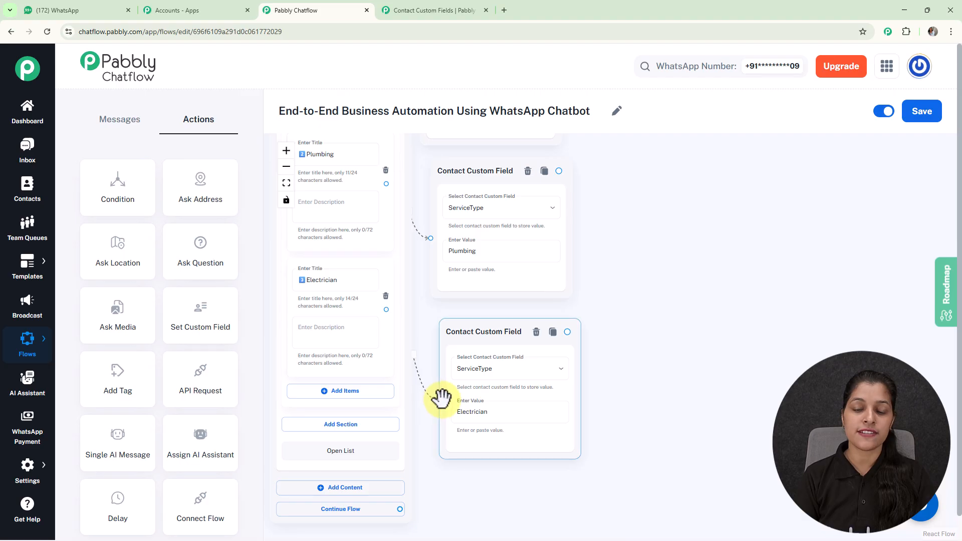
- Add an Ask Question action beside the Contact Custom Field nodes and connect all three of them to it
scroll(618, 275, down, 4)
scroll(661, 302, up, 1)
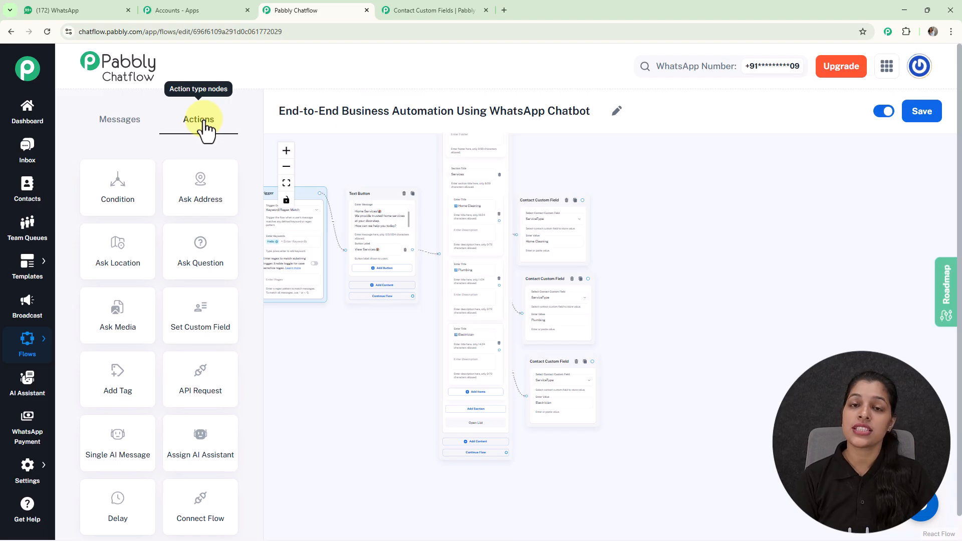
drag(198, 254, 632, 268)
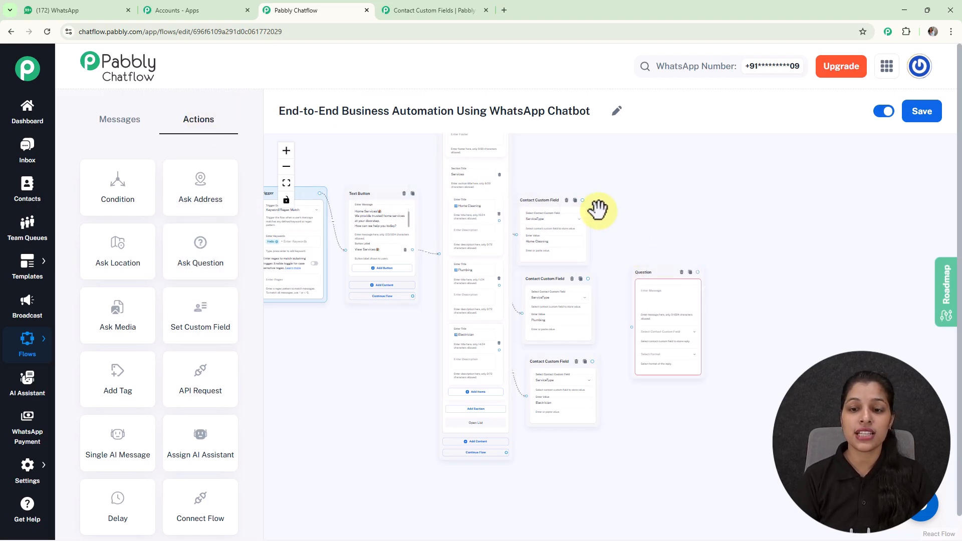
scroll(649, 283, up, 4)
drag(586, 182, 601, 249)
drag(526, 164, 621, 409)
drag(537, 316, 622, 410)
drag(545, 476, 621, 410)
- Enter "*Thanks for choosing $ServiceType* 👍 Please share your full name, so I can personalize your booking" as the Question message
click(670, 332)
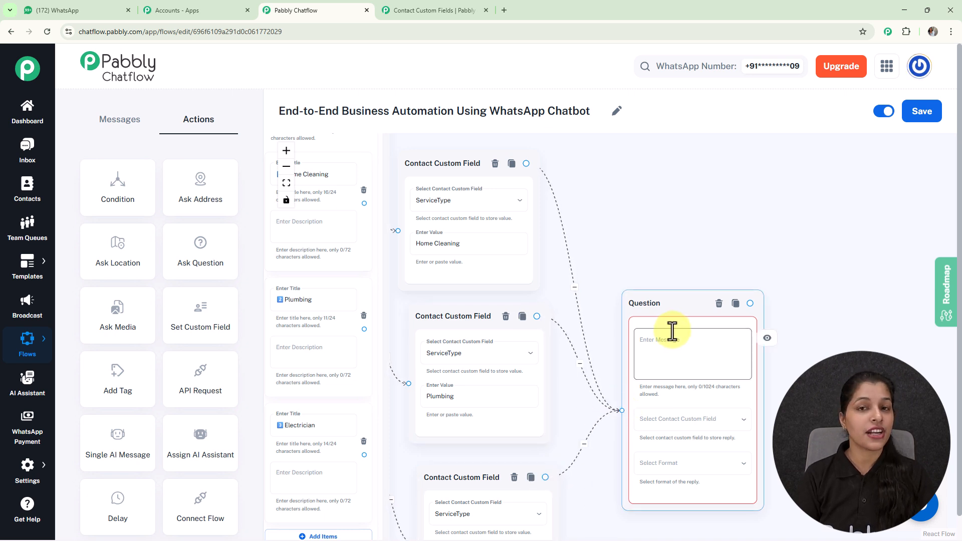
text(*Thanks for choosing $ServiceType* 👍 Please share your full name, so I can personalize your booking)
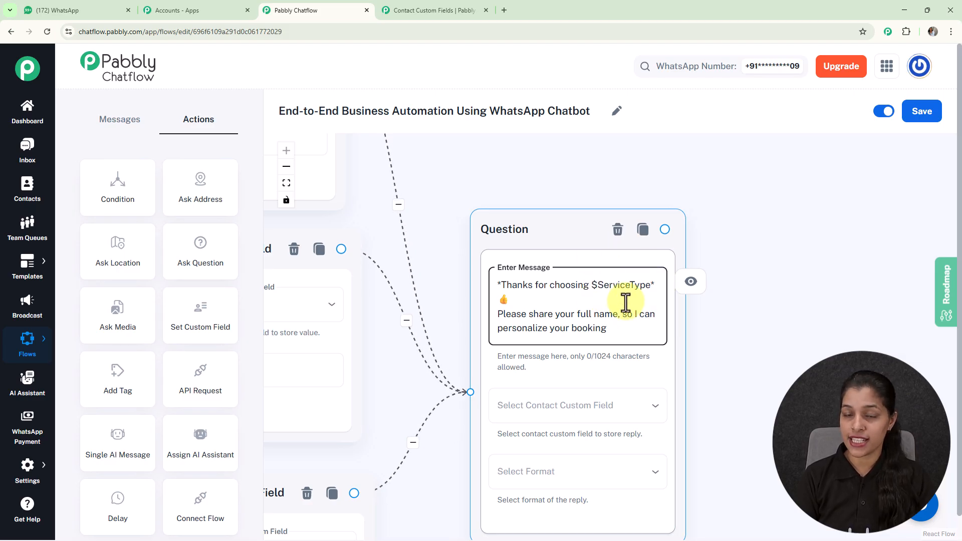
scroll(625, 301, down, 5)
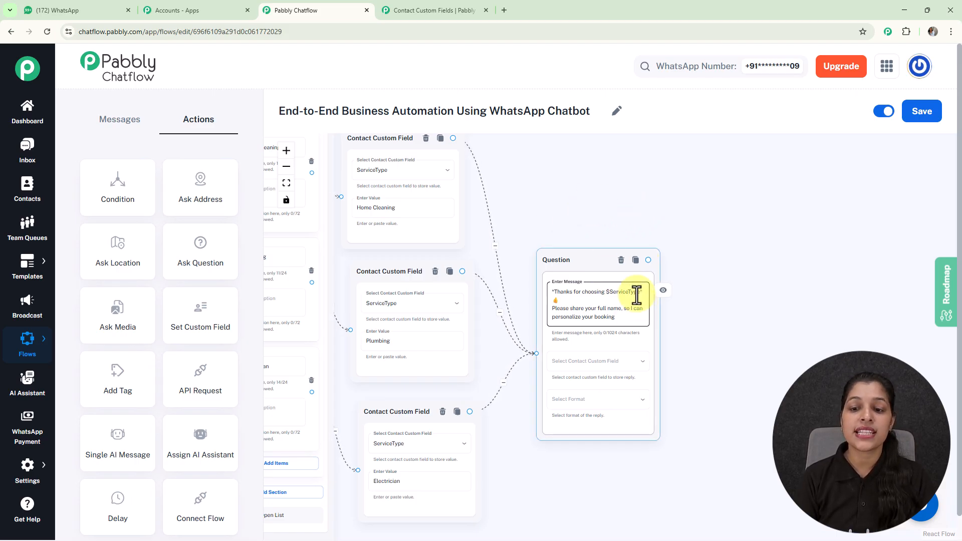
scroll(637, 303, up, 5)
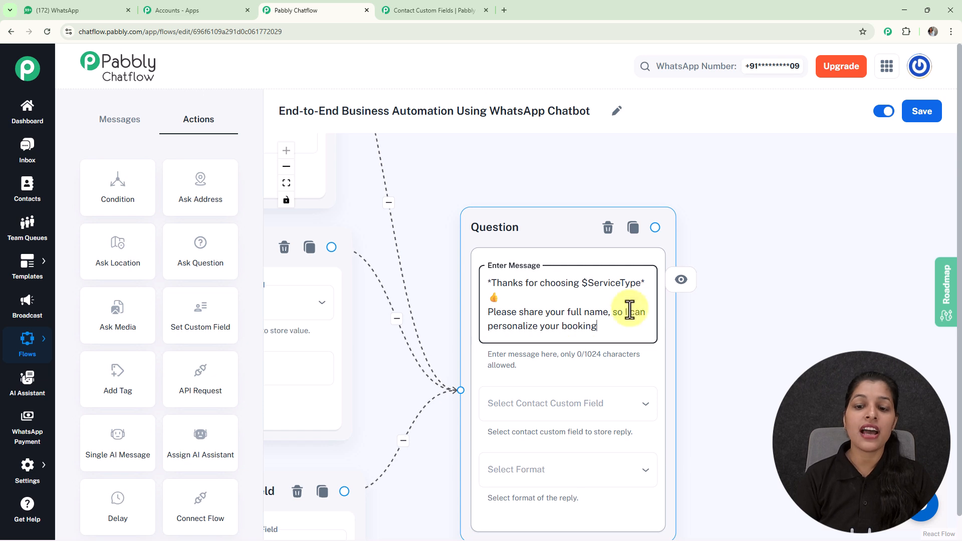
- Store the Question node's reply in the FullName custom field and set the reply format to Any
scroll(618, 318, down, 5)
drag(693, 361, 677, 280)
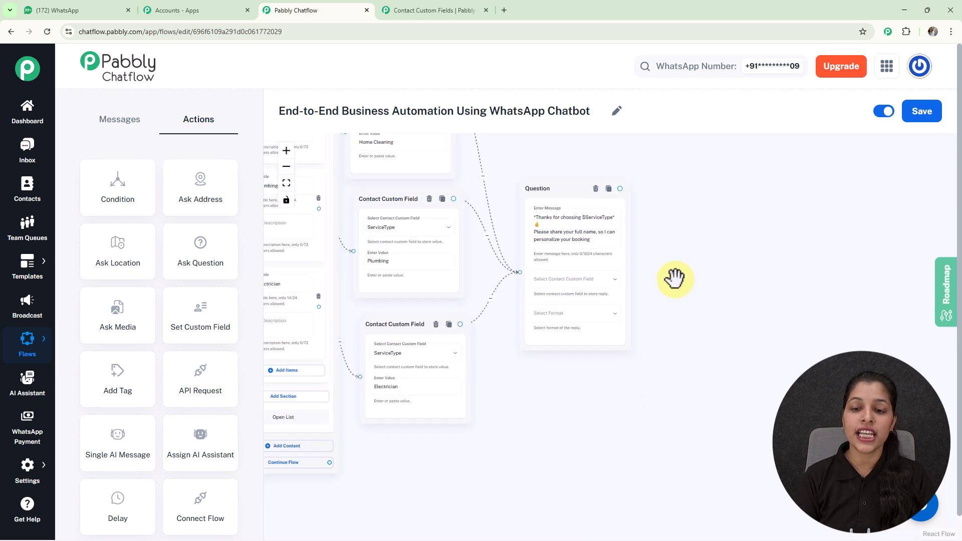
click(596, 288)
scroll(596, 289, down, 5)
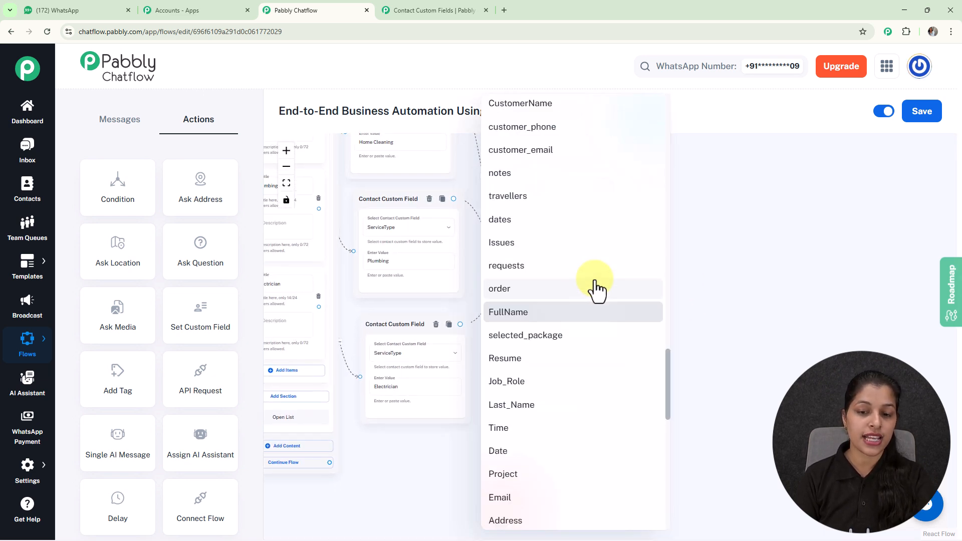
click(562, 313)
click(571, 315)
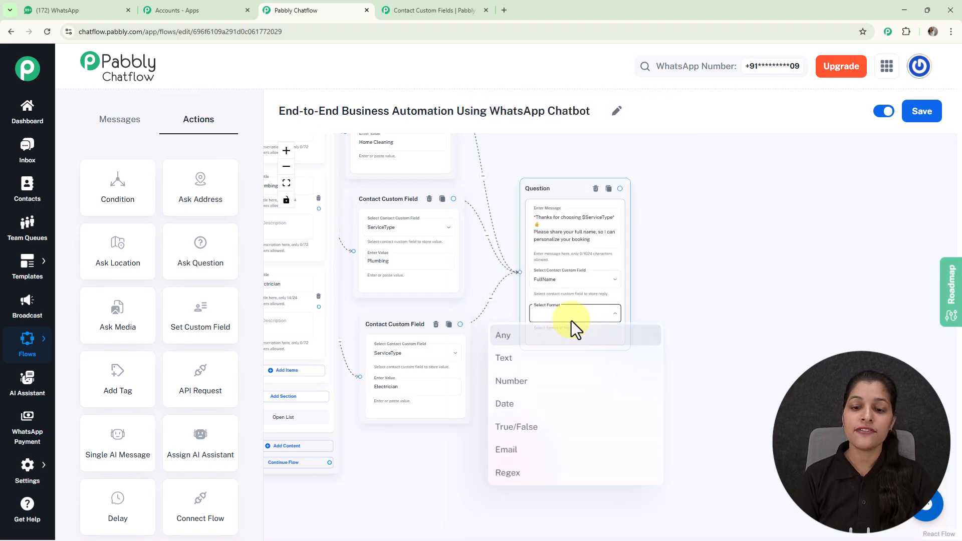
click(550, 338)
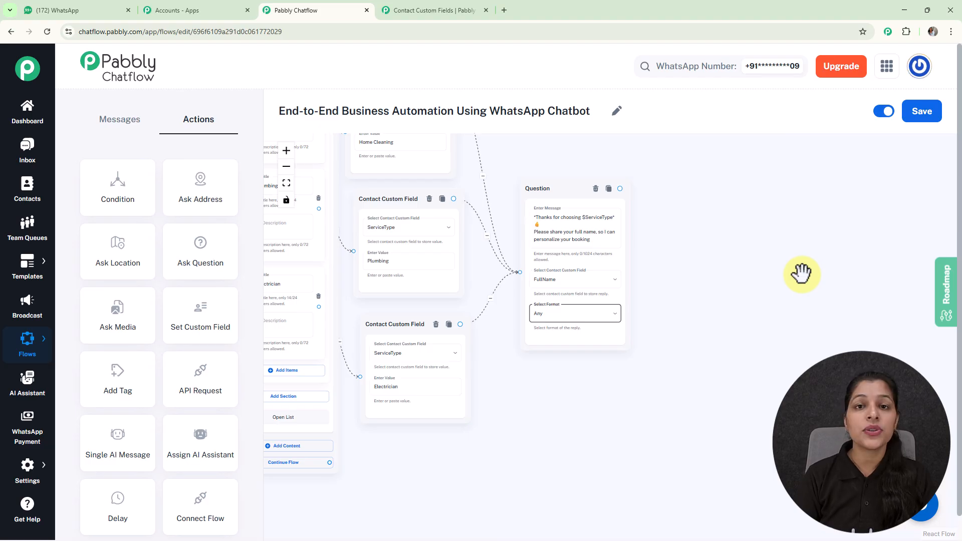
scroll(801, 273, down, 3)
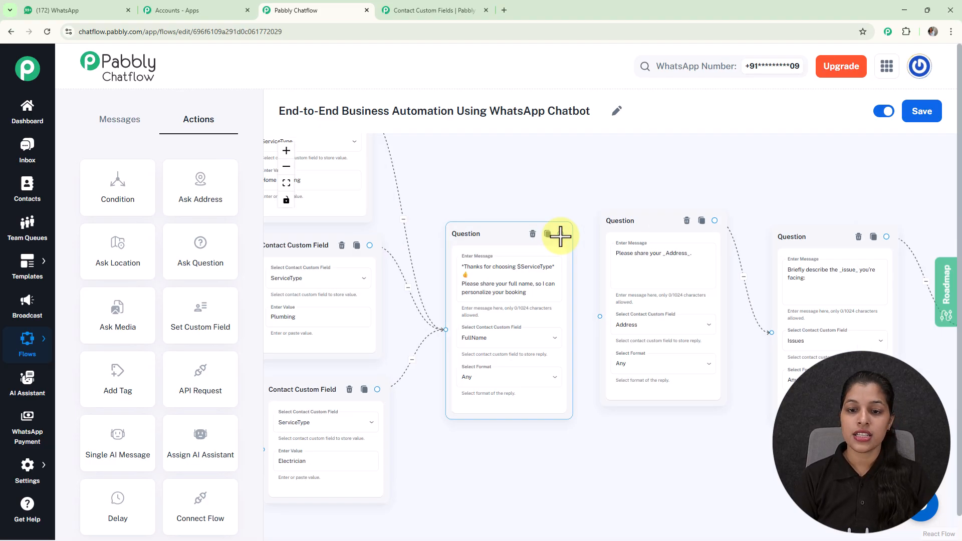
- Connect the full-name Question node to the address Question node and reposition the address node beside it
scroll(559, 235, up, 1)
drag(560, 234, 603, 324)
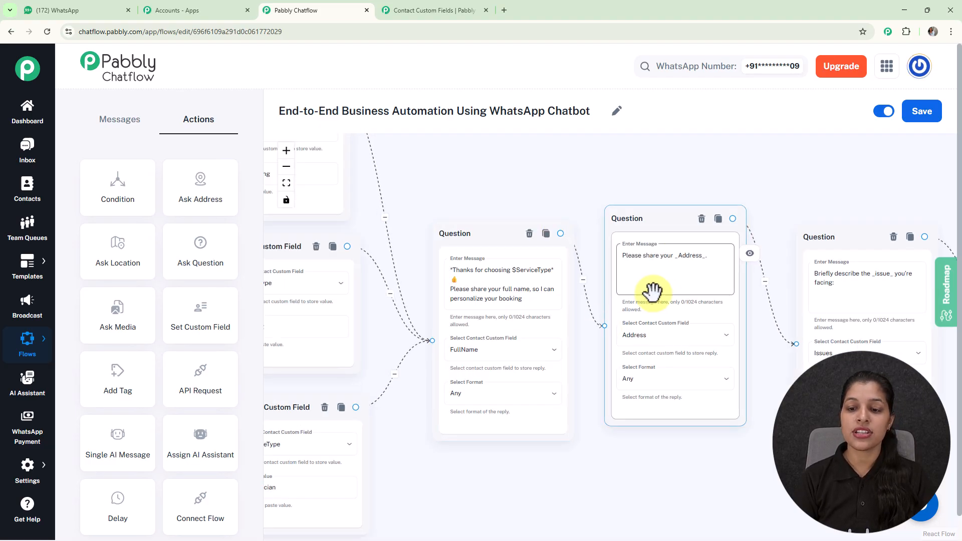
drag(659, 217, 652, 246)
- Set the reply format of the preferred-date Question node to Date
drag(779, 180, 559, 182)
click(672, 286)
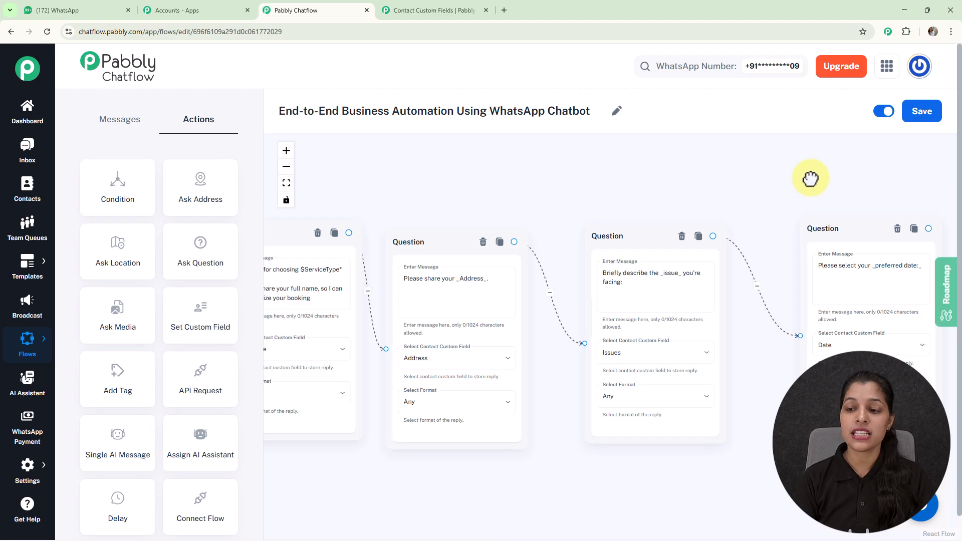
drag(809, 178, 569, 181)
click(601, 290)
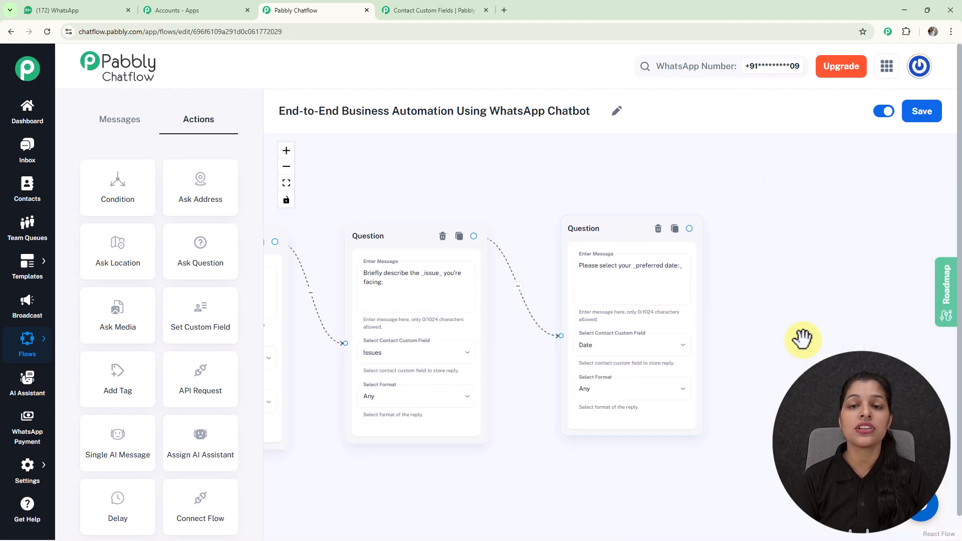
drag(801, 340, 776, 258)
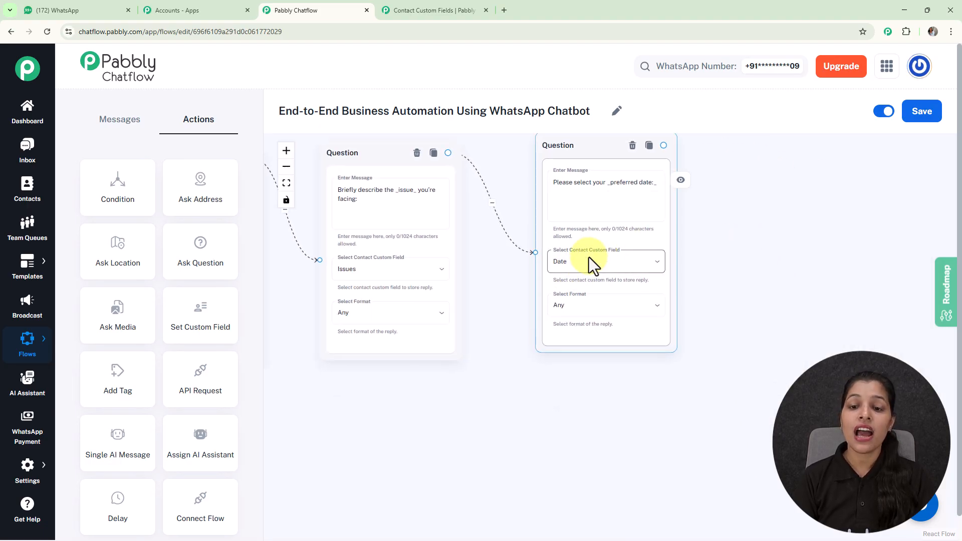
scroll(710, 268, up, 5)
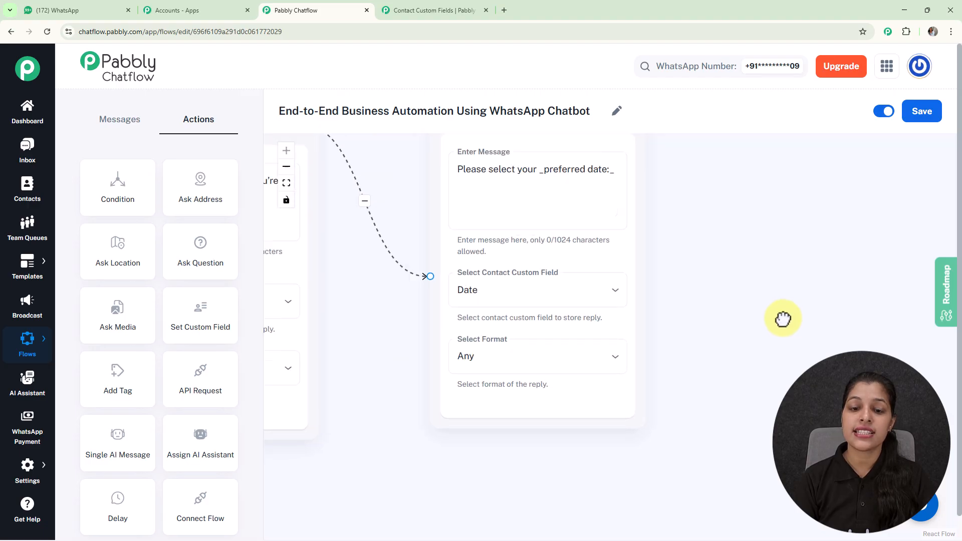
click(580, 372)
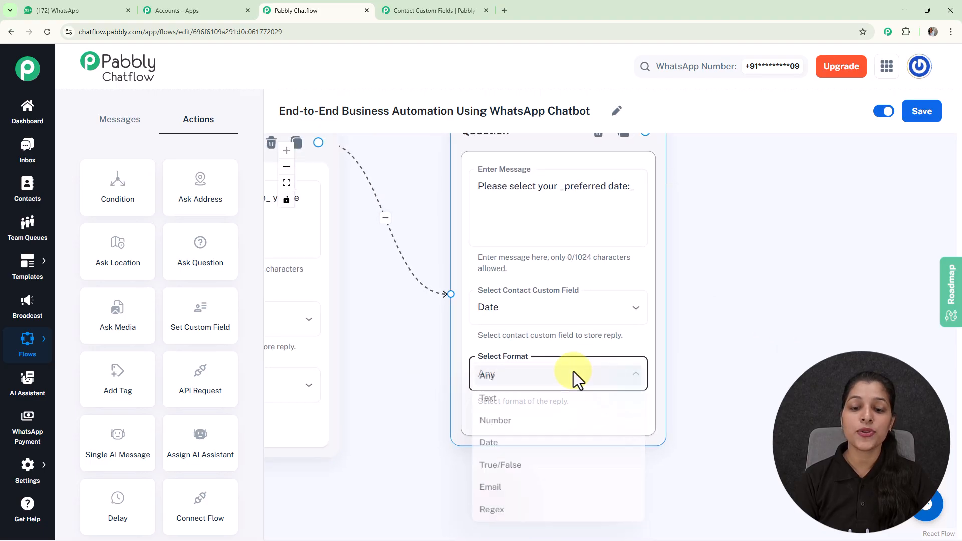
click(511, 436)
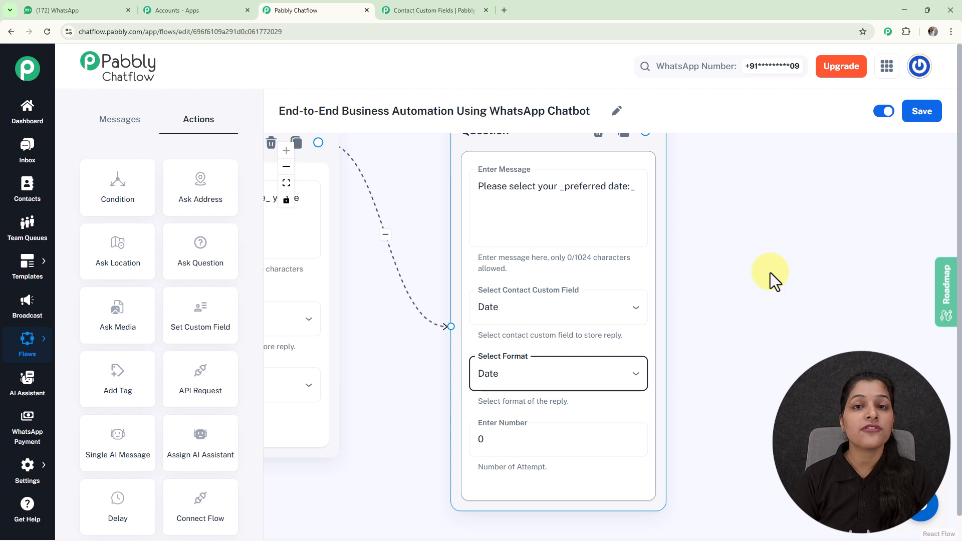
- Set the number of attempts for the preferred-date Question to 1
scroll(770, 272, down, 4)
scroll(686, 270, up, 4)
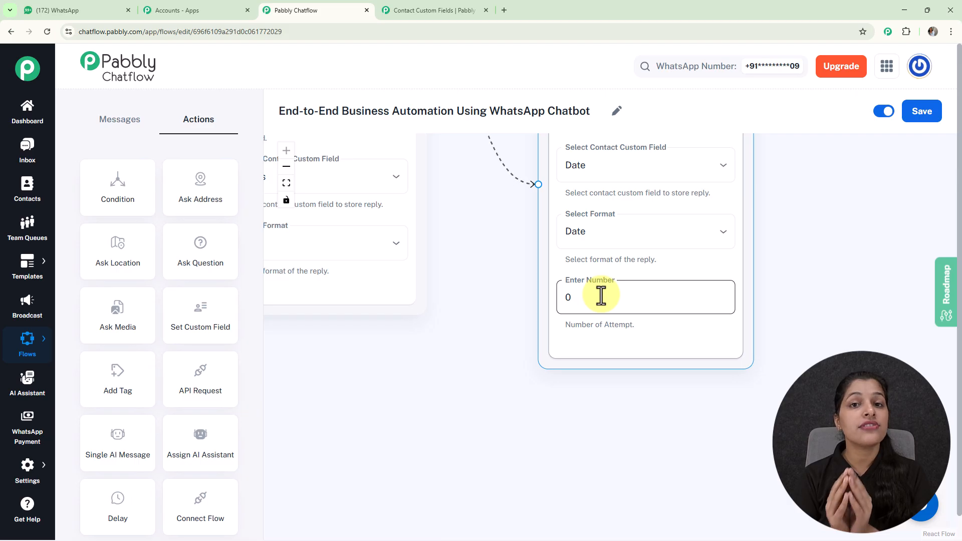
click(601, 296)
key(BackSpace)
text(1)
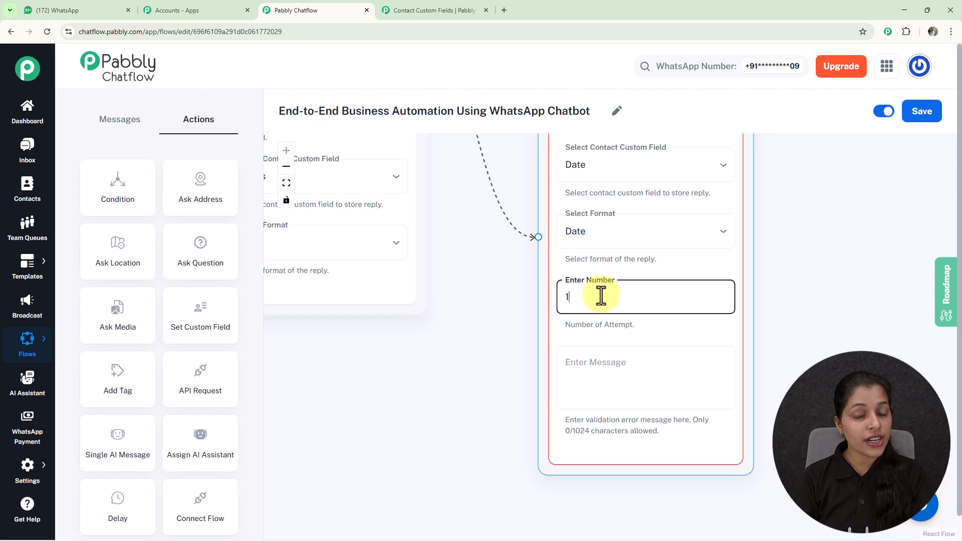
- Enter "Please enter a valid date in format DD-MM-YYYY." as the validation error message of the preferred-date Question
click(615, 386)
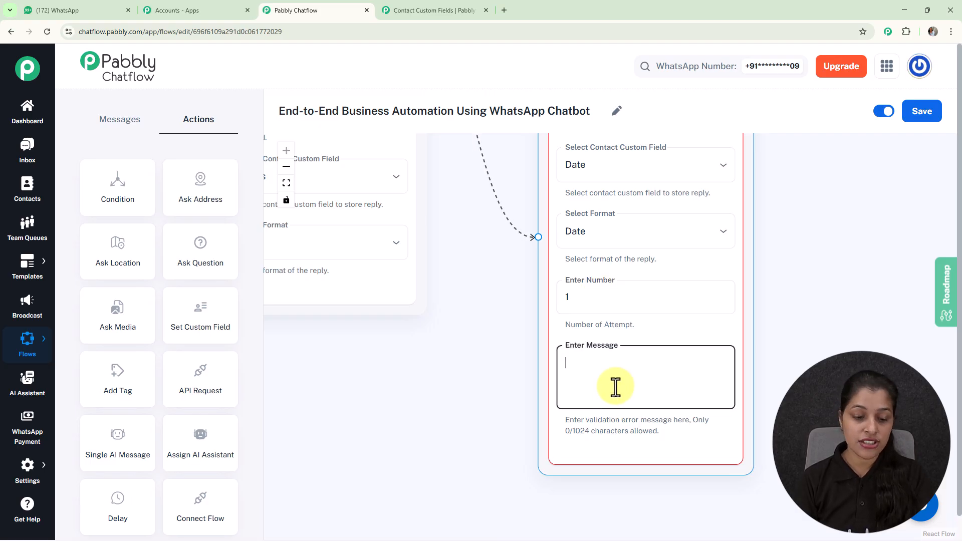
text(Ple)
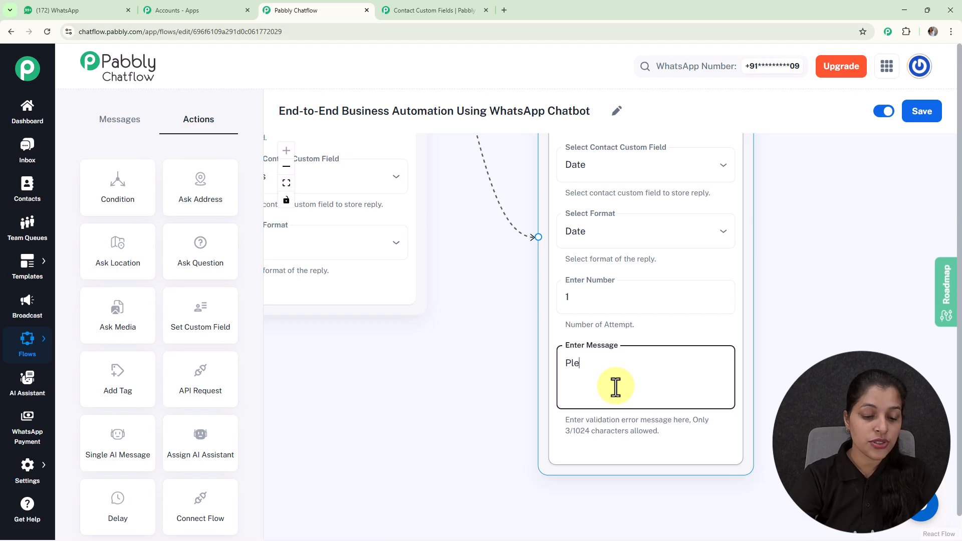
text(ase)
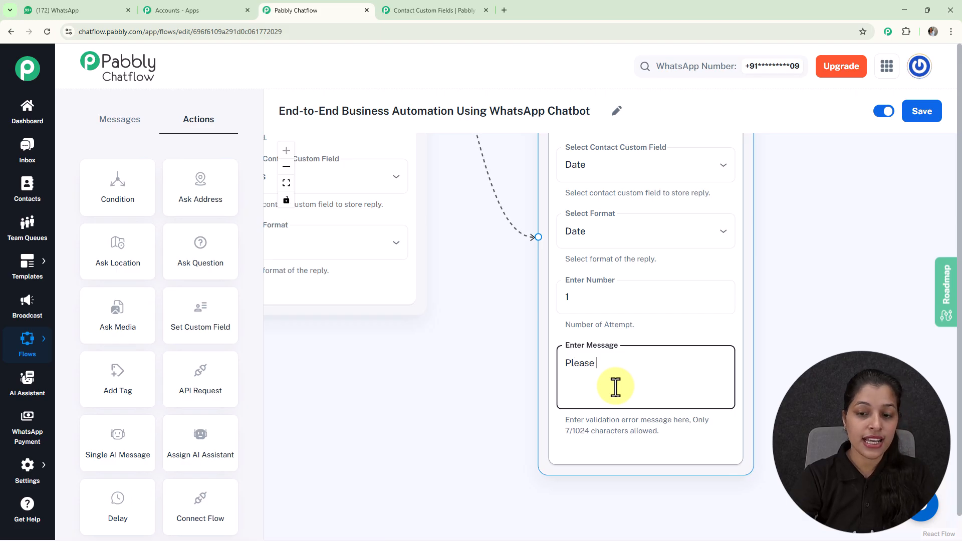
text(enter a valid date in format DD-MM-YYYY.)
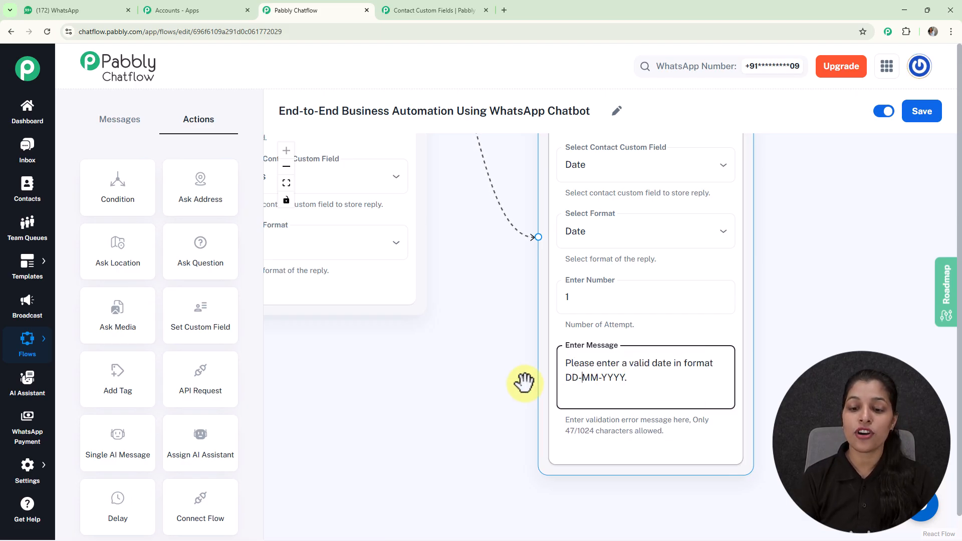
- Add a Text Button node after the preferred-date Question with the message "✅ _Booking Confirmed!_ *Service:* $ServiceType *Date:* $Date *Address:* $Address"
scroll(730, 350, down, 5)
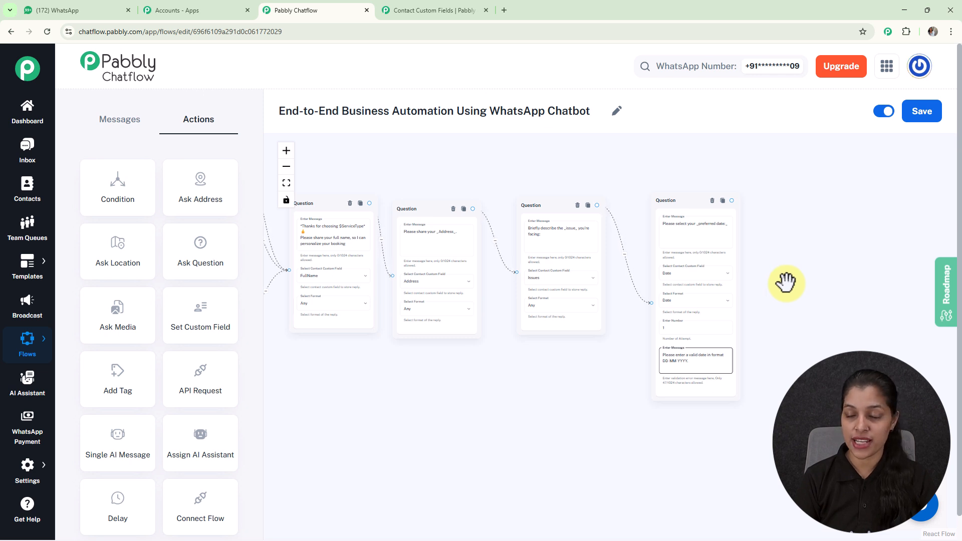
scroll(757, 243, up, 3)
drag(710, 168, 786, 243)
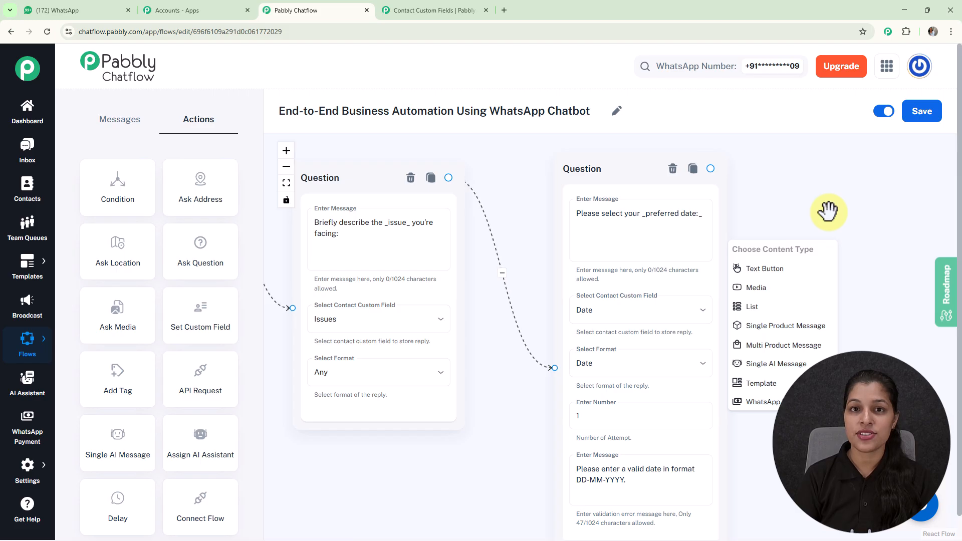
click(765, 268)
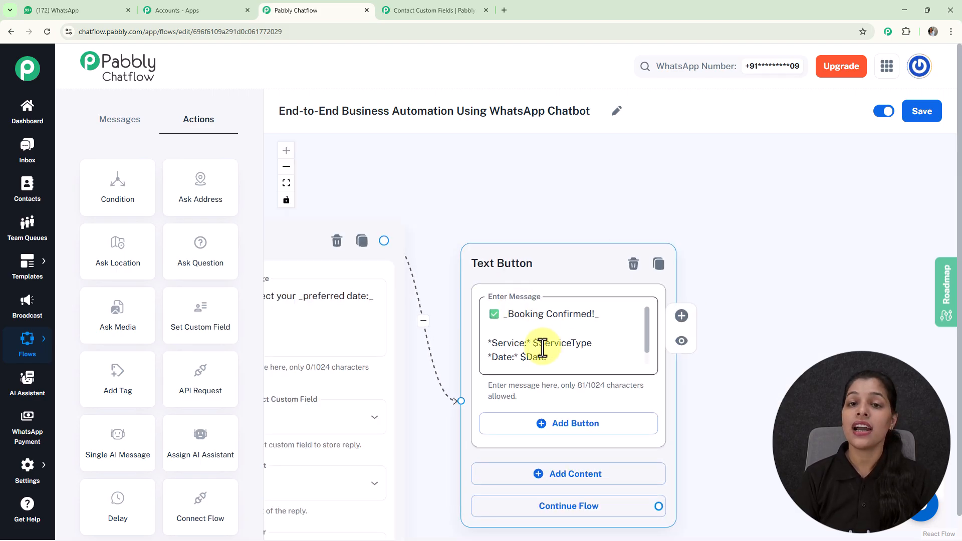
scroll(644, 328, down, 1)
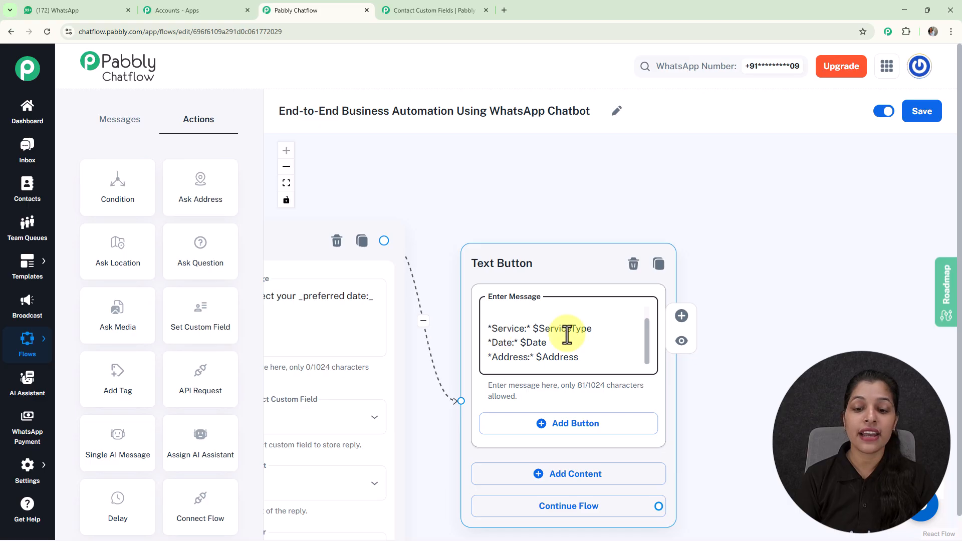
- Review the complete flow from the trigger to the booking confirmation message and save it
scroll(497, 228, down, 5)
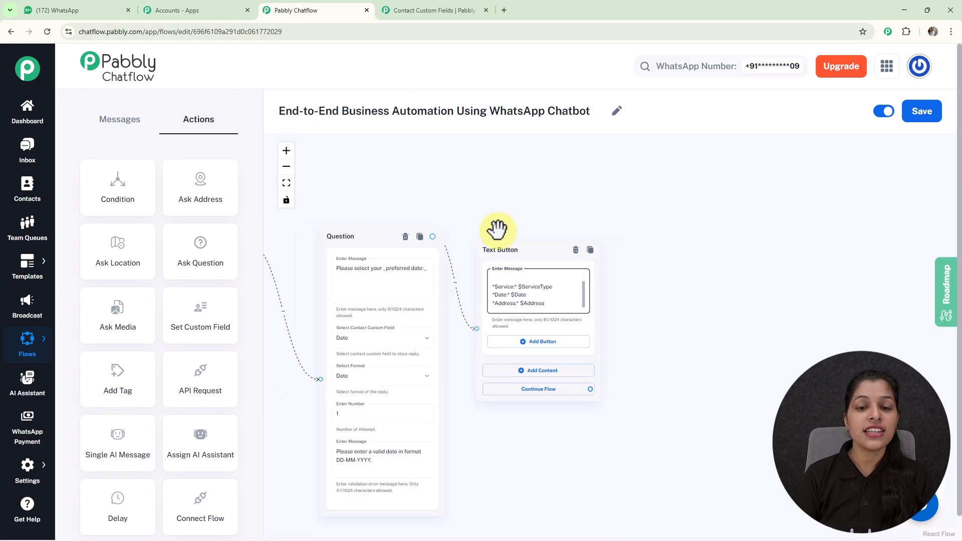
drag(442, 174, 736, 213)
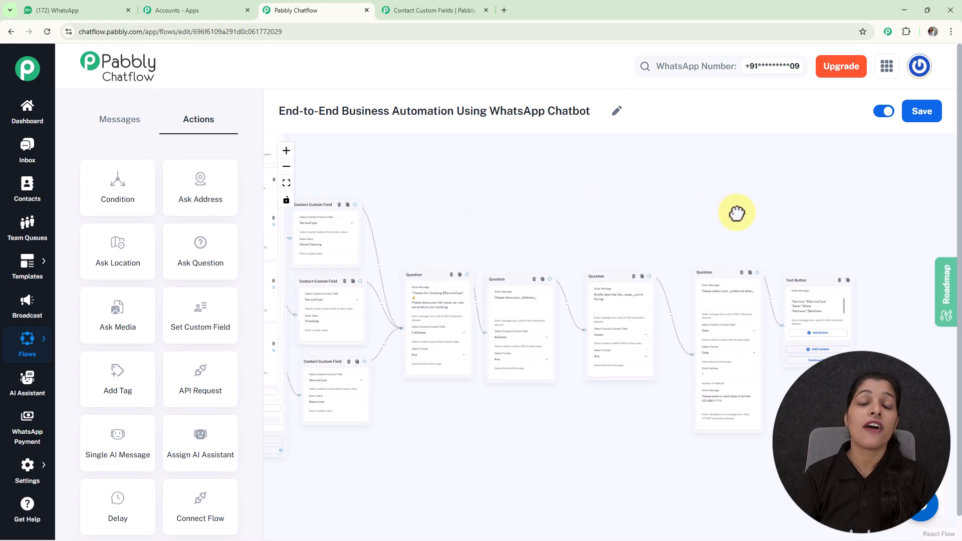
scroll(564, 225, down, 3)
drag(542, 215, 629, 249)
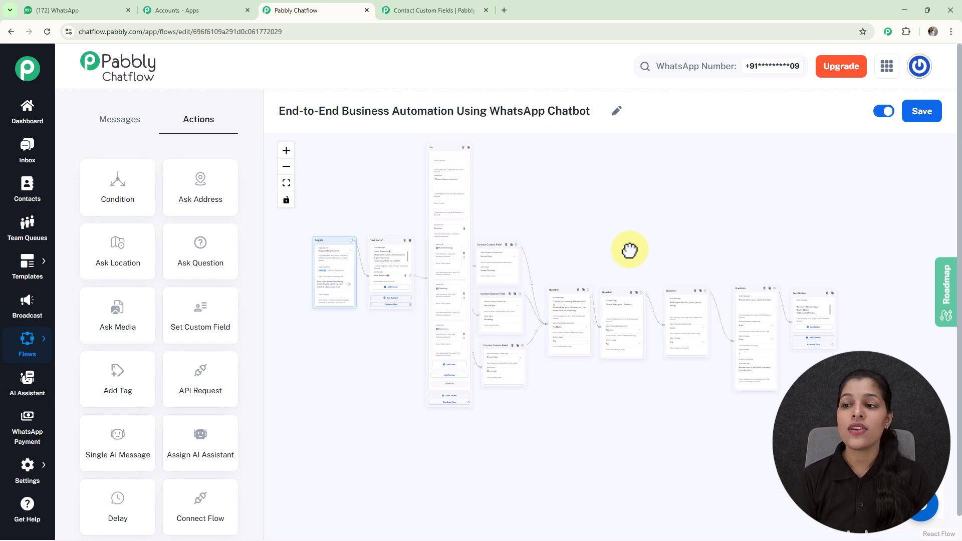
click(921, 111)
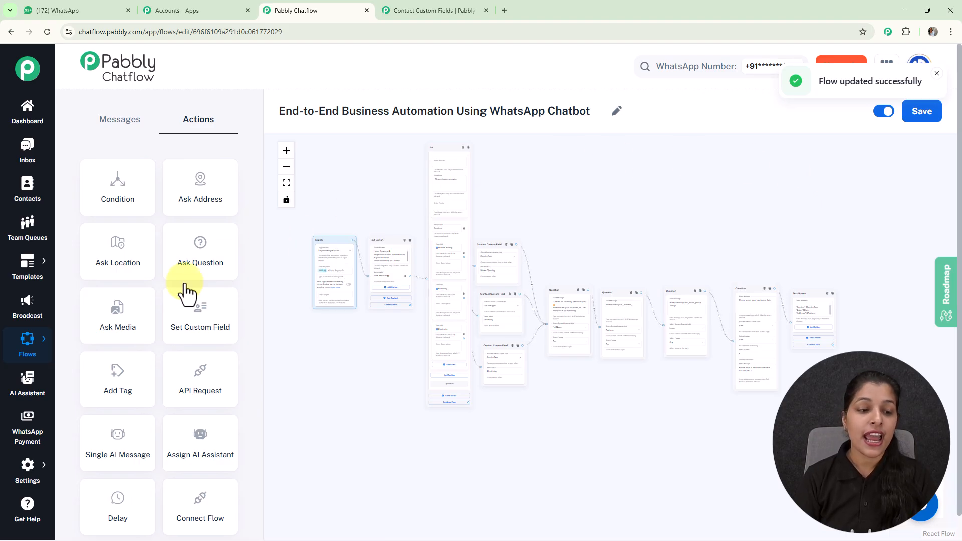
- Open the flows list, view the share link of the "End-to-End Business Automation Using WhatsApp Chatbot" flow, and close it
mouse_move(23, 356)
click(98, 336)
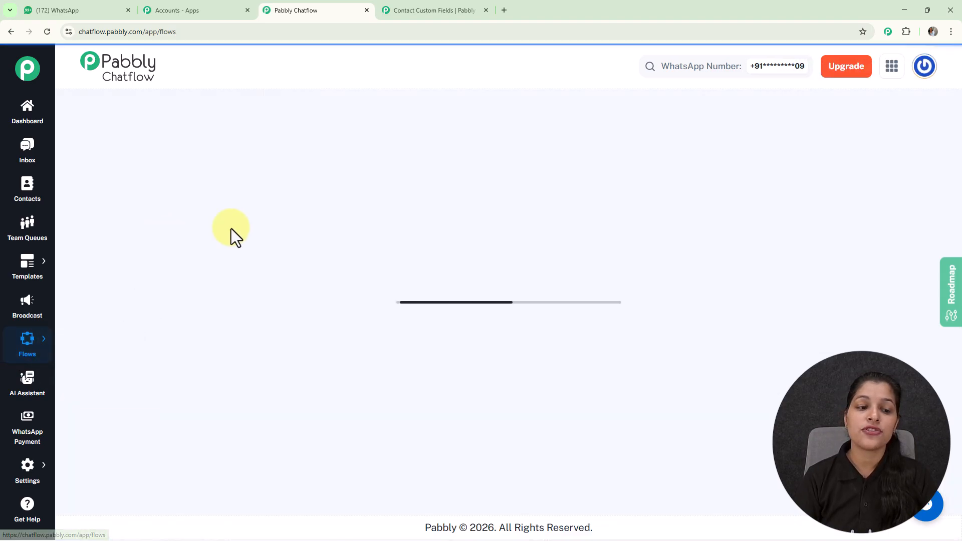
scroll(495, 275, down, 5)
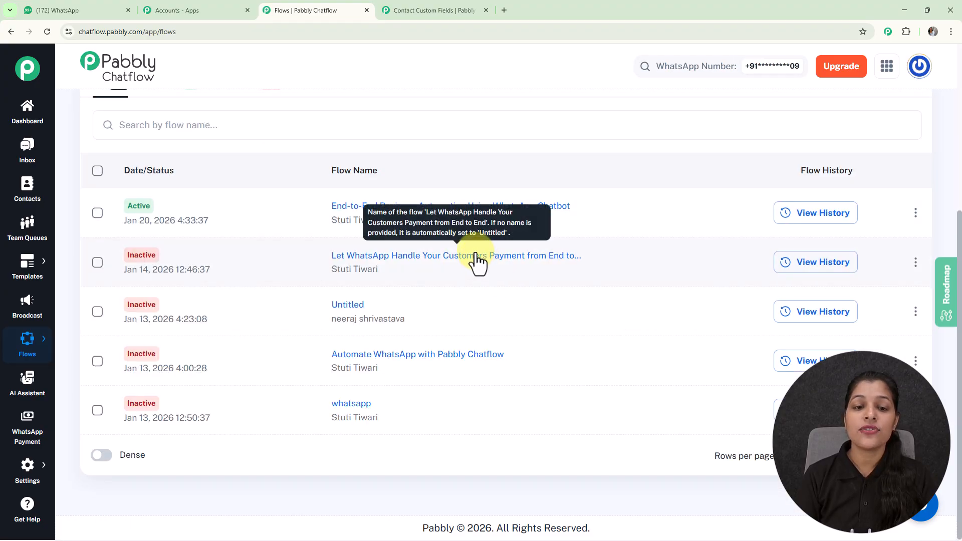
click(915, 213)
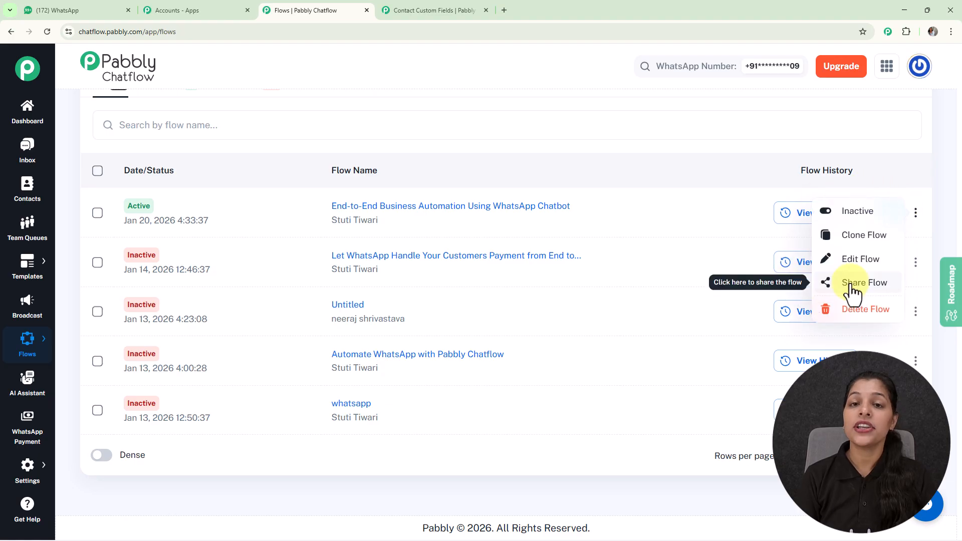
click(850, 285)
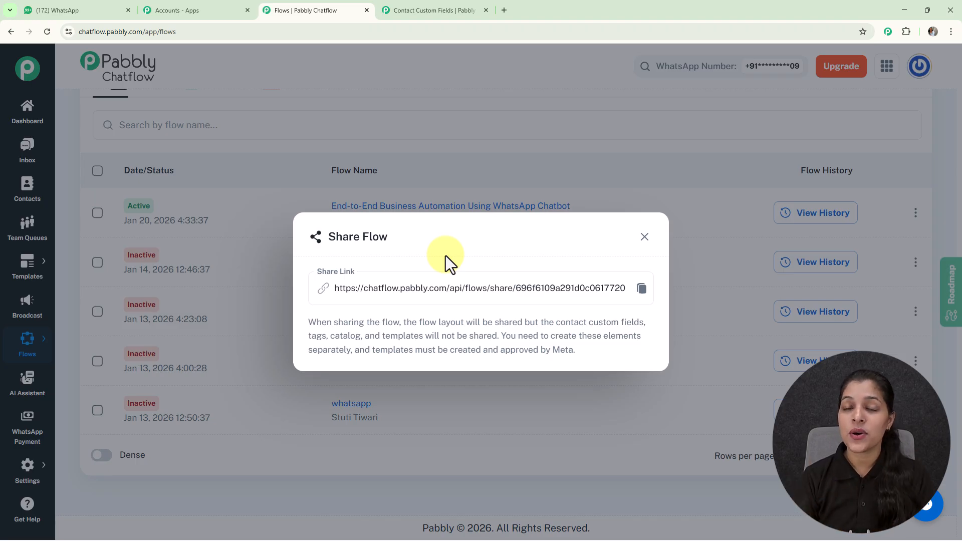
click(642, 237)
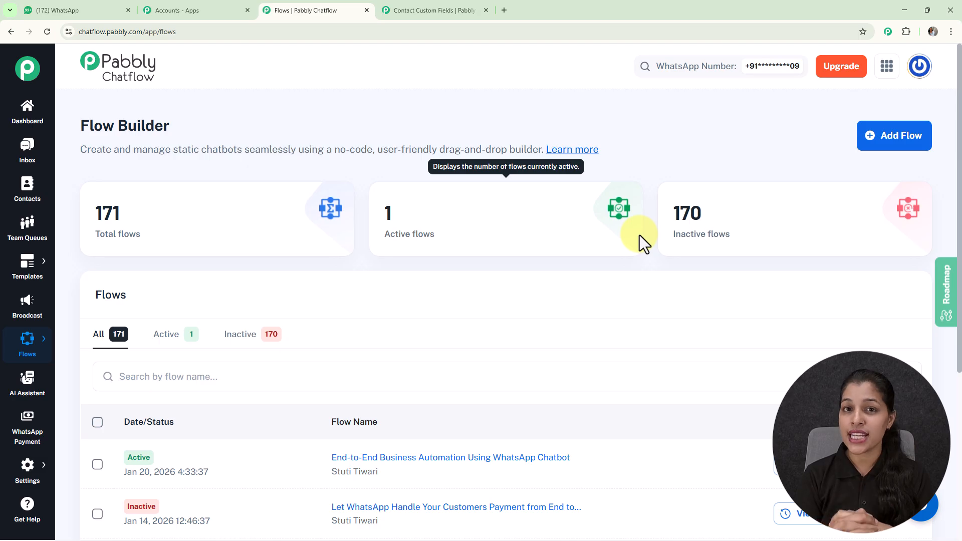